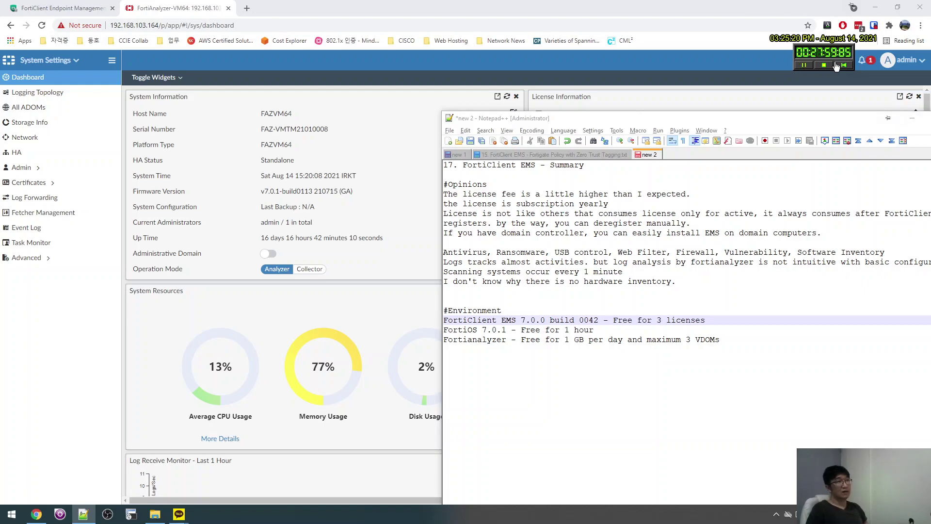
Review the '17. FortiClient EMS - Summary' title and the subscription yearly line in Notepad++
left_click(843, 65)
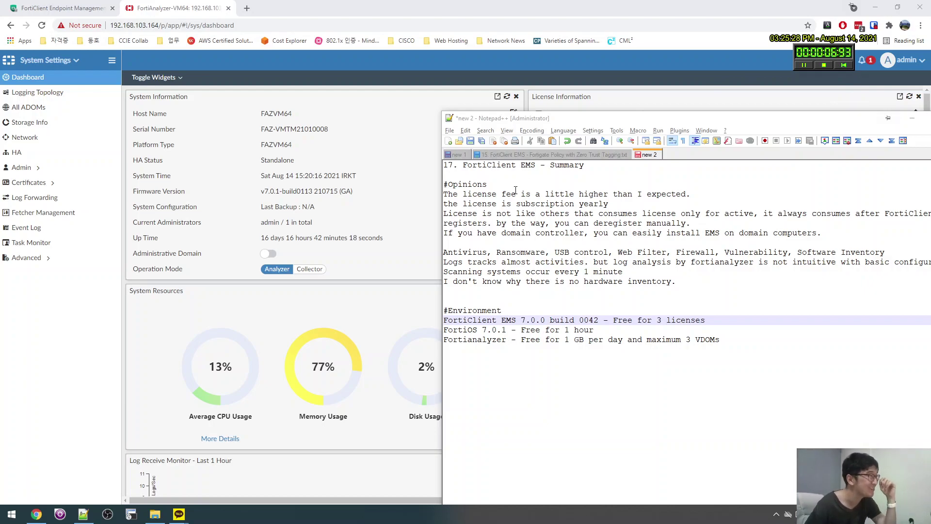
left_click(516, 188)
left_click(587, 165)
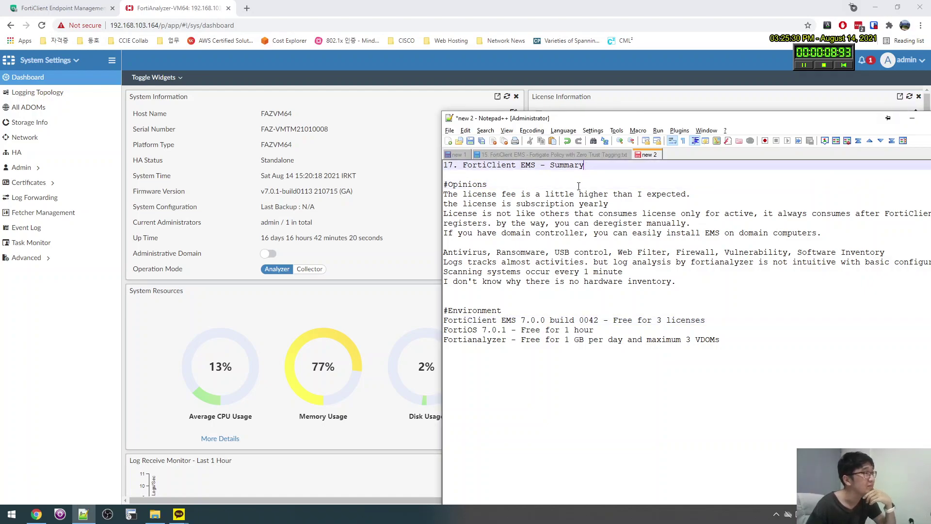
left_click(579, 187)
left_click(591, 175)
left_click(591, 169)
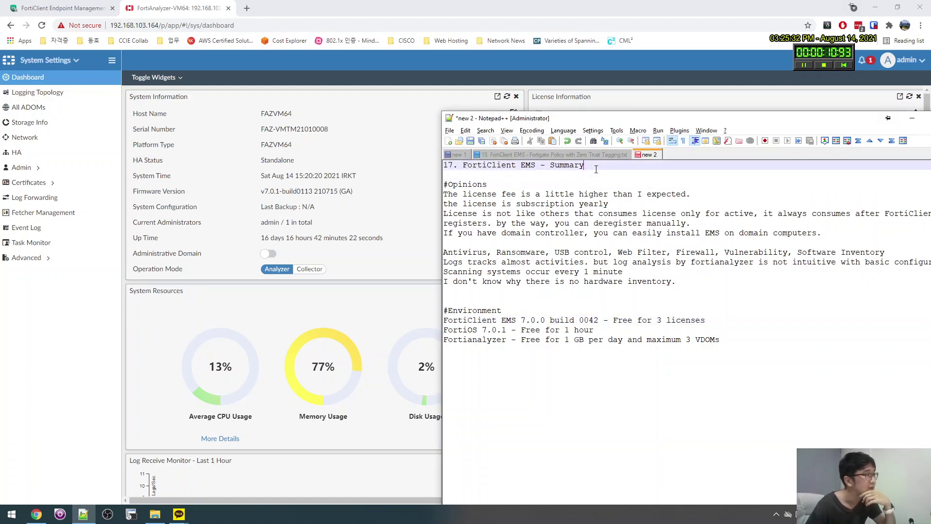
left_click_drag(586, 165, 443, 166)
left_click(564, 179)
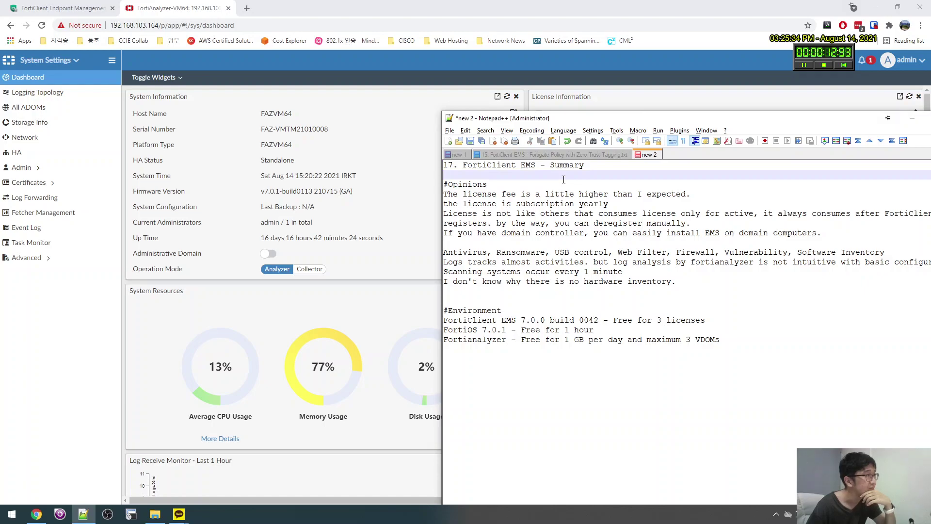
left_click(557, 203)
left_click(579, 185)
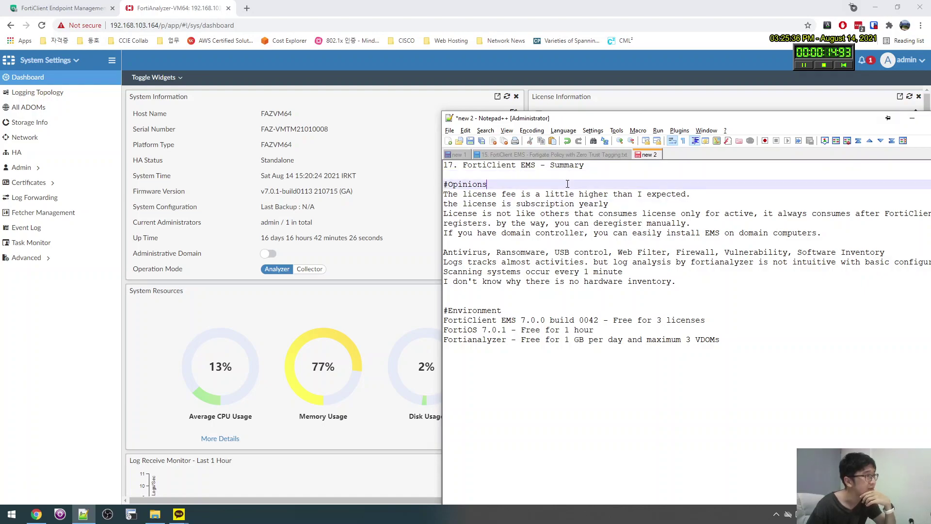
left_click(592, 176)
left_click(596, 166)
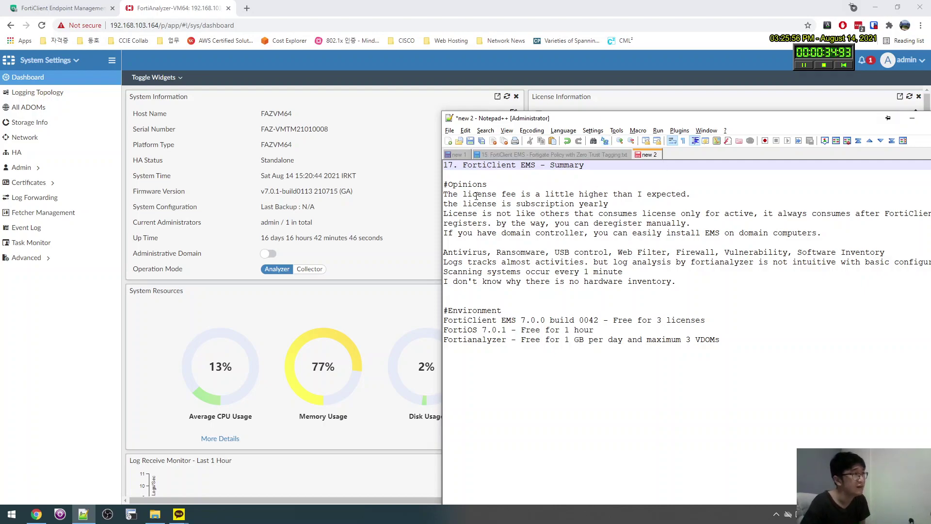
Go over the license fee and license consumption opinions, repositioning the notes window
left_click_drag(476, 195, 542, 195)
left_click(579, 195)
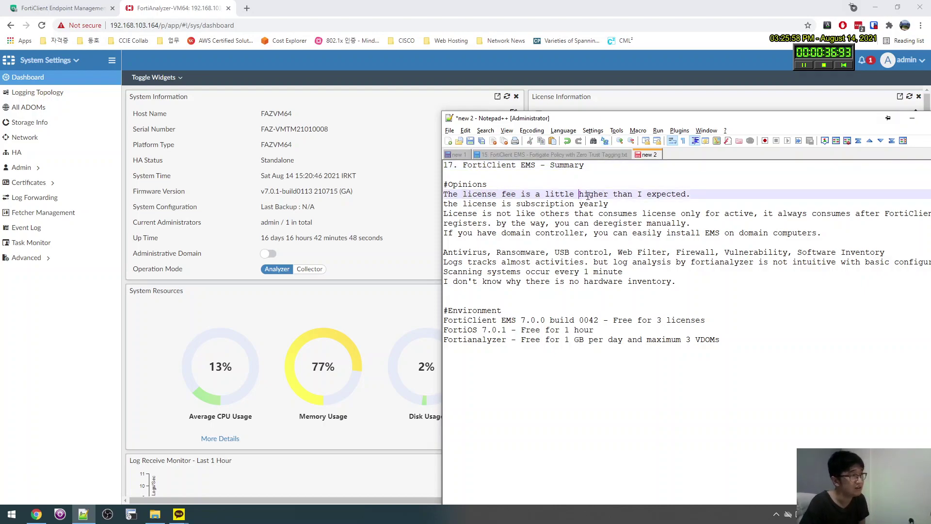
left_click_drag(612, 195, 533, 196)
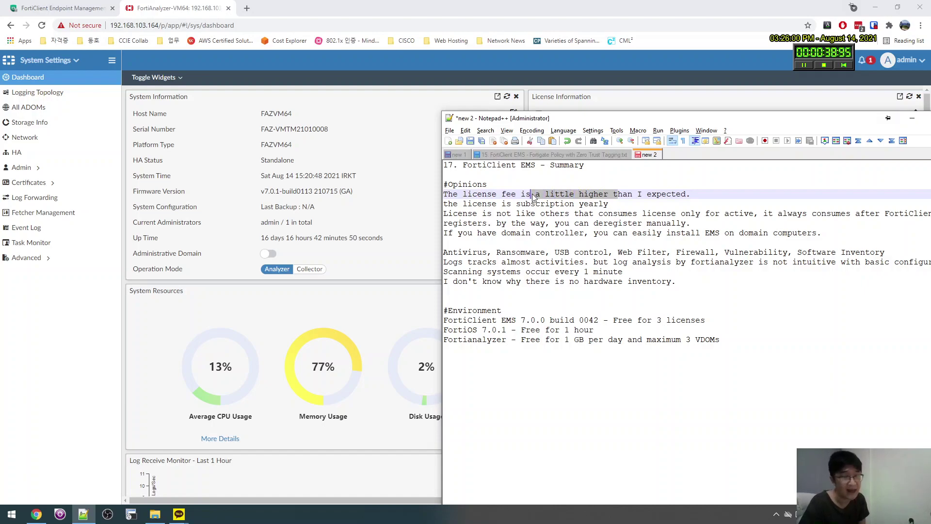
left_click_drag(612, 203, 433, 192)
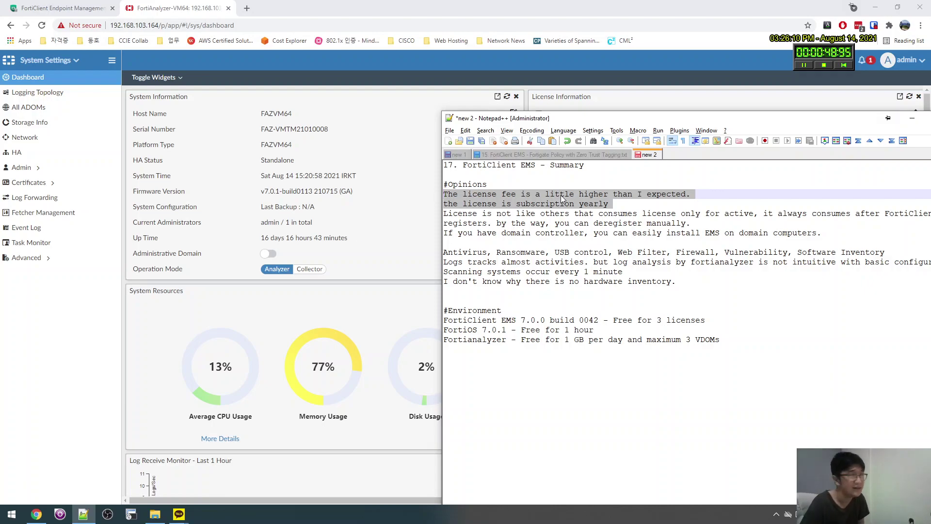
triple_click(494, 214)
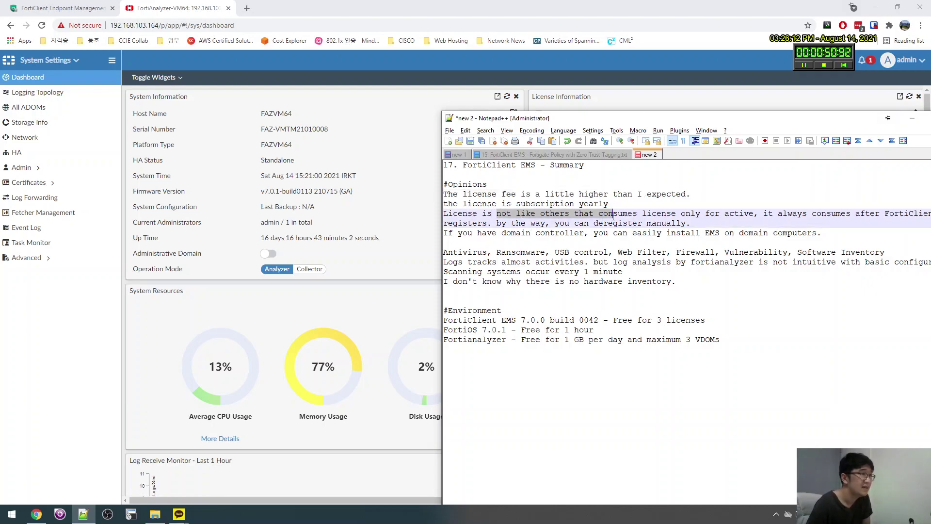
left_click_drag(647, 119, 539, 105)
left_click(466, 256)
triple_click(466, 199)
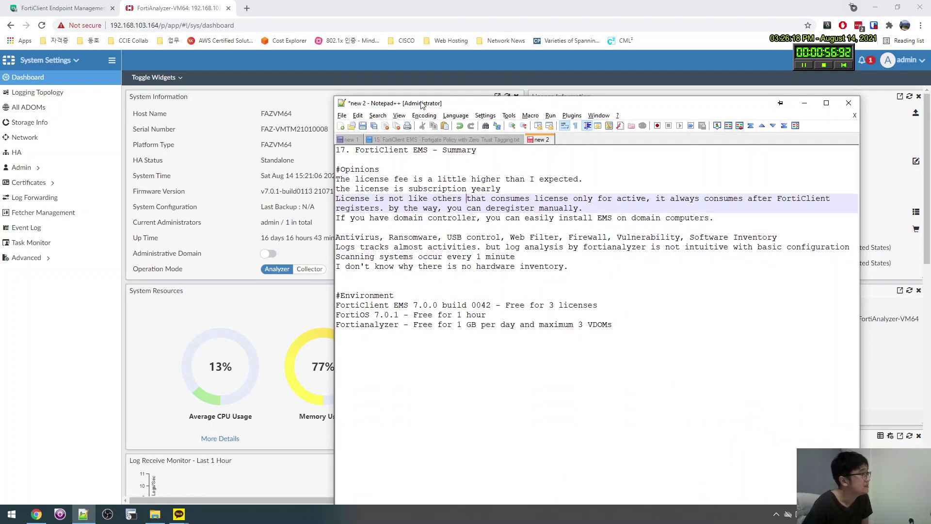
left_click_drag(421, 104, 431, 123)
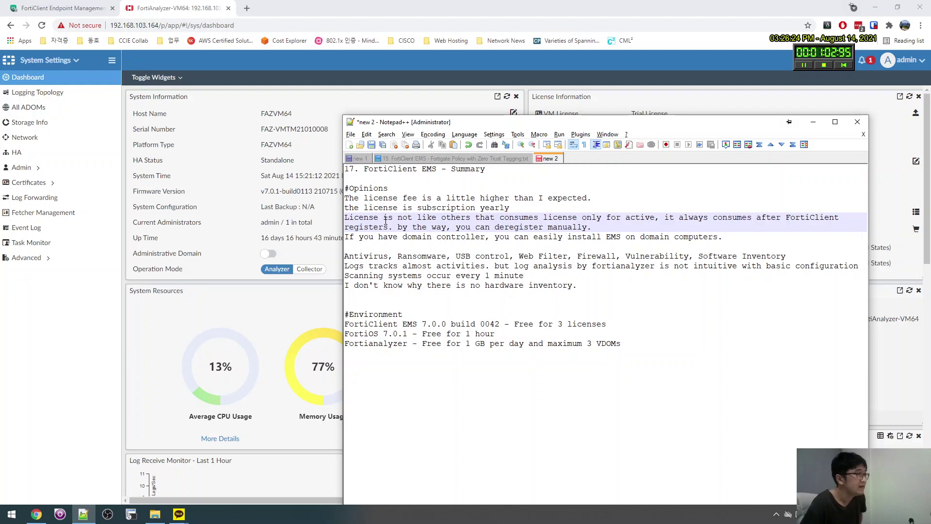
left_click_drag(393, 217, 485, 228)
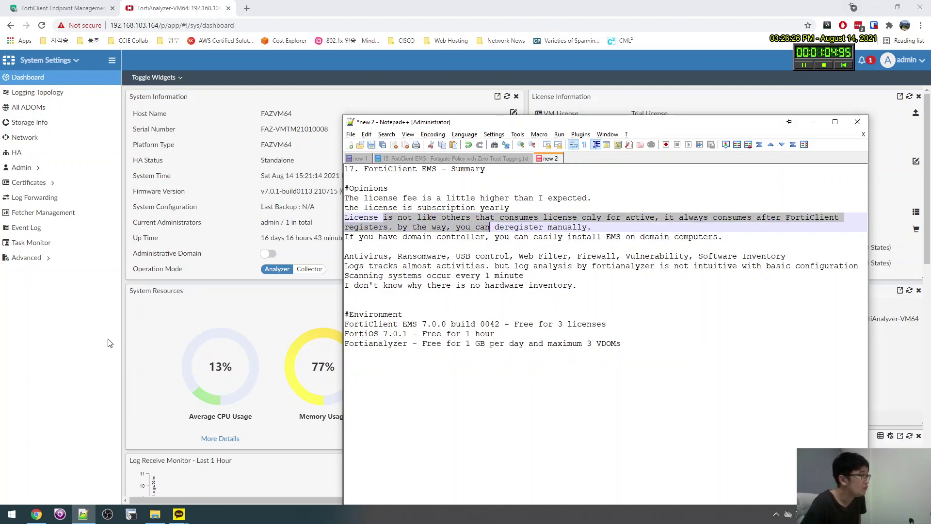
Show EMS Dashboard > Status with 3 endpoints, 1 online, then return to the notes
left_click(295, 340)
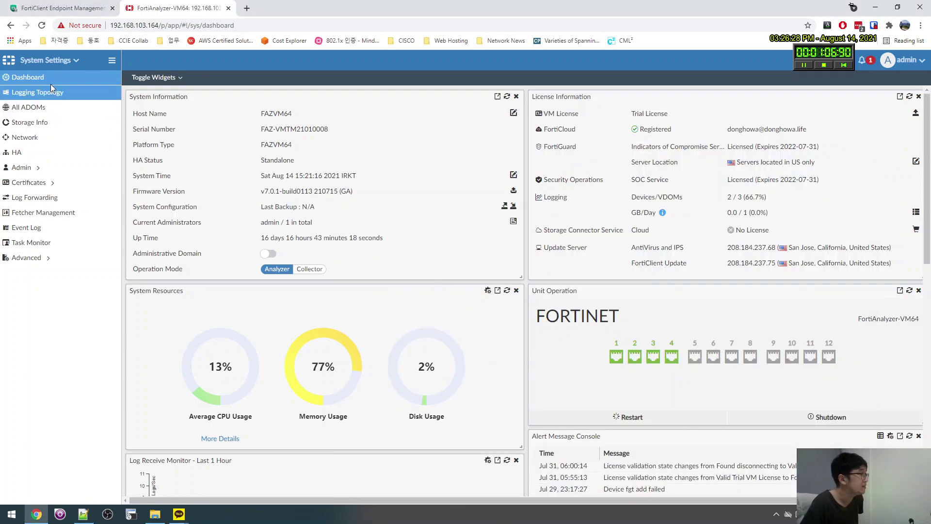
left_click(63, 8)
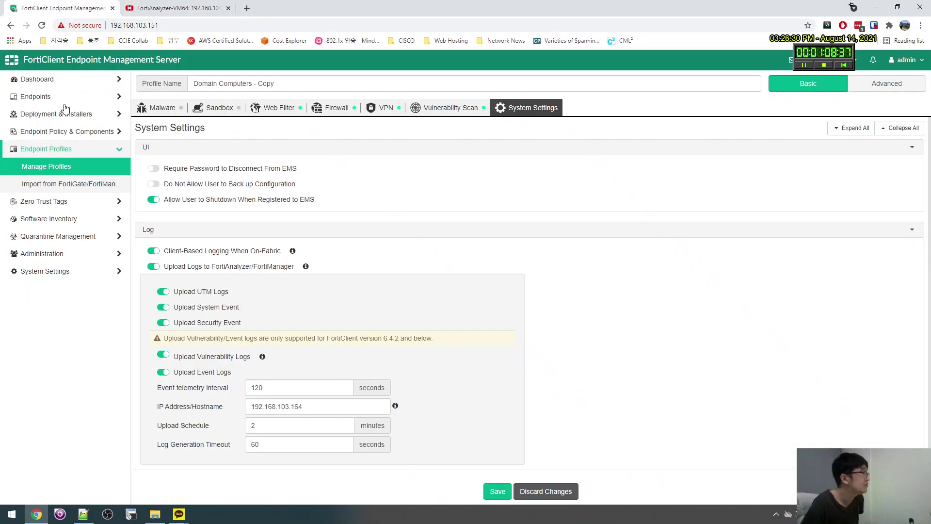
left_click(39, 79)
left_click(32, 96)
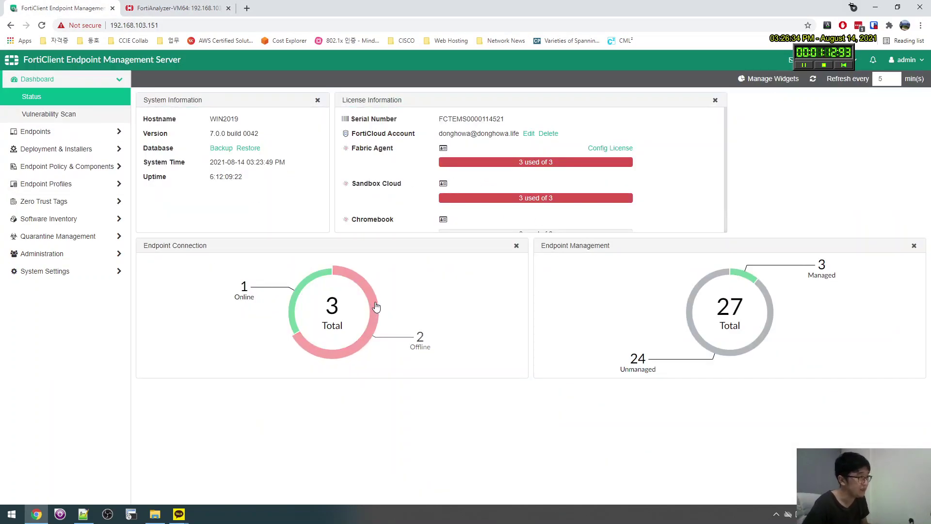
key("alt+Tab")
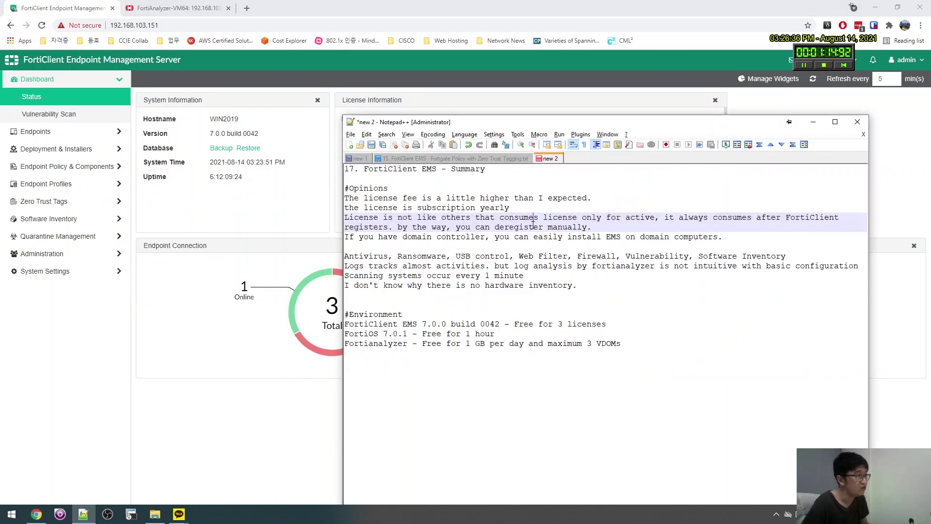
key("alt+Tab")
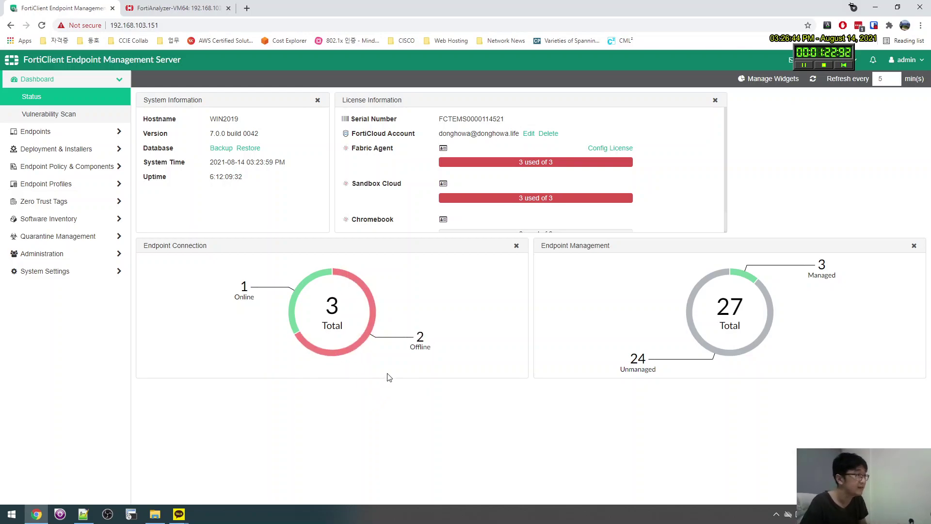
key("alt+Tab")
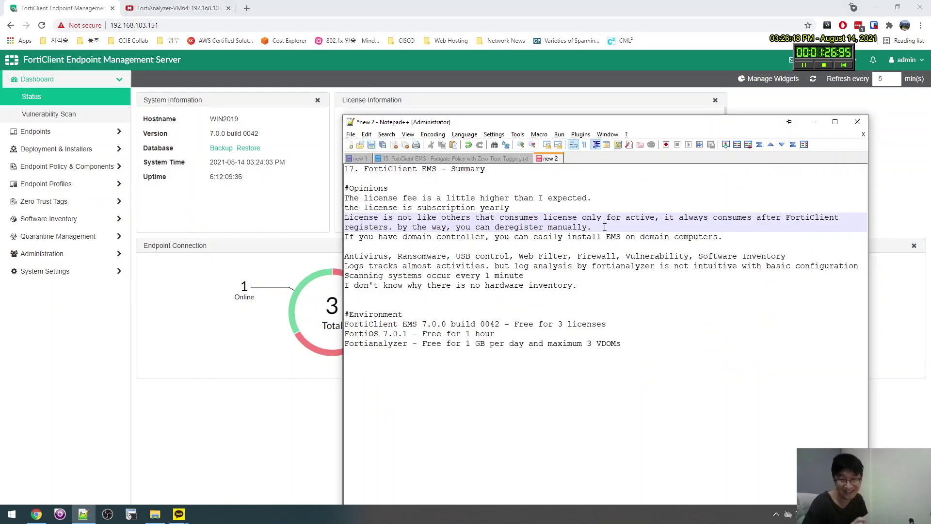
Review the license consumption and domain controller install opinion lines
left_click_drag(449, 220, 524, 219)
left_click(652, 223)
left_click_drag(713, 220, 427, 218)
left_click_drag(379, 238, 615, 241)
left_click(615, 231)
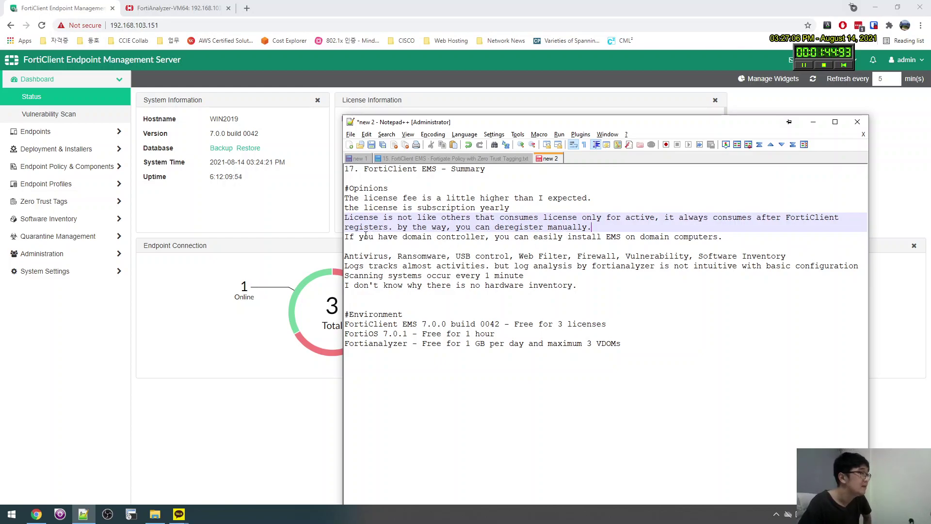
left_click_drag(360, 237, 565, 238)
left_click(566, 245)
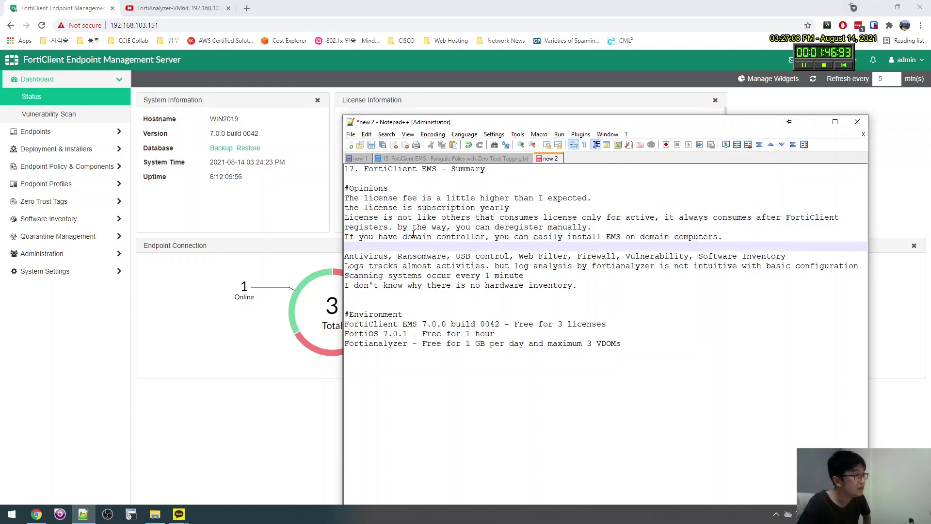
left_click_drag(359, 236, 381, 238)
left_click(389, 245)
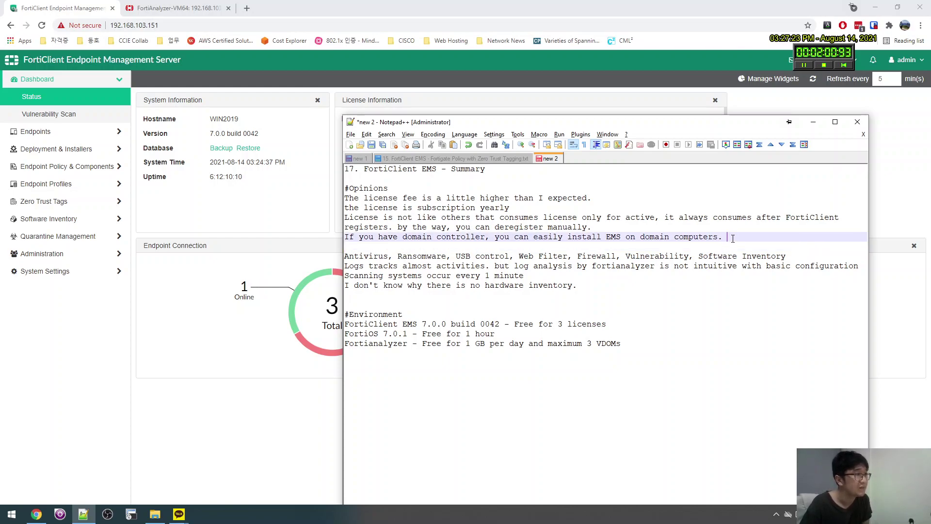
Add an extra blank line below the domain controller sentence
left_click_drag(727, 237, 511, 233)
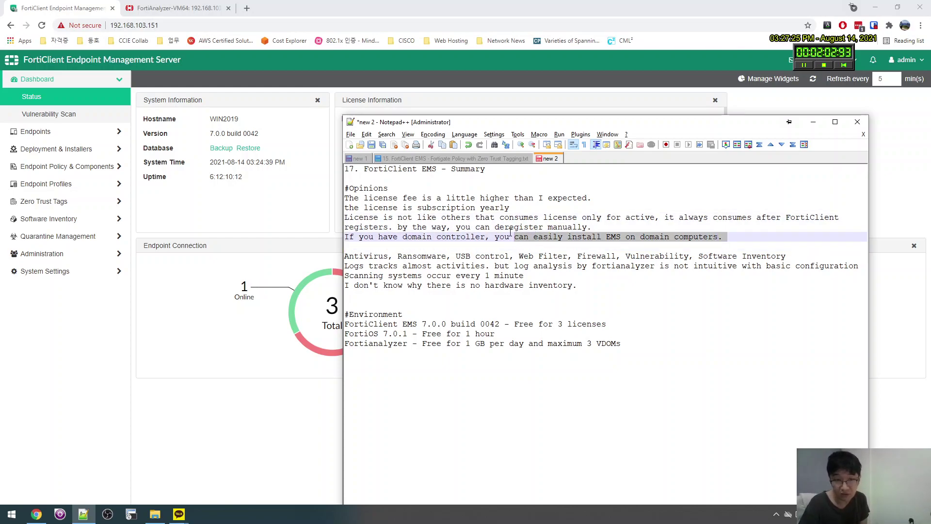
left_click(689, 248)
key("Return")
key("Up")
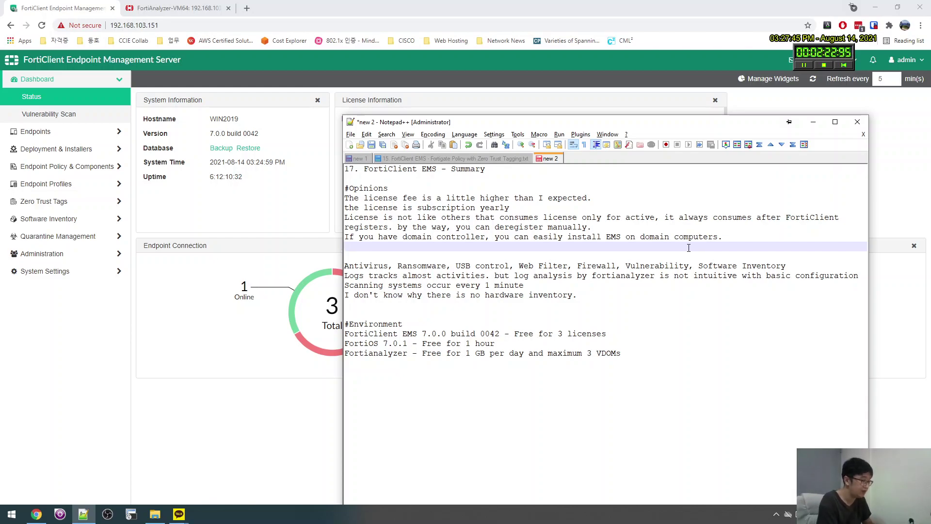
type("polci")
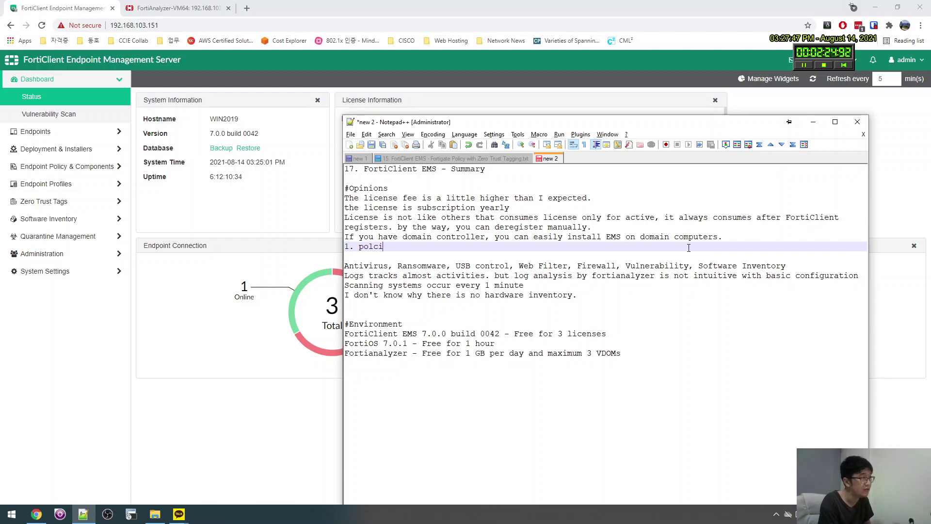
key("BackSpace")
key("BackSpace")
key("BackSpace")
key("BackSpace")
key("BackSpace")
key("BackSpace")
key("BackSpace")
key("BackSpace")
key("BackSpace")
key("Return")
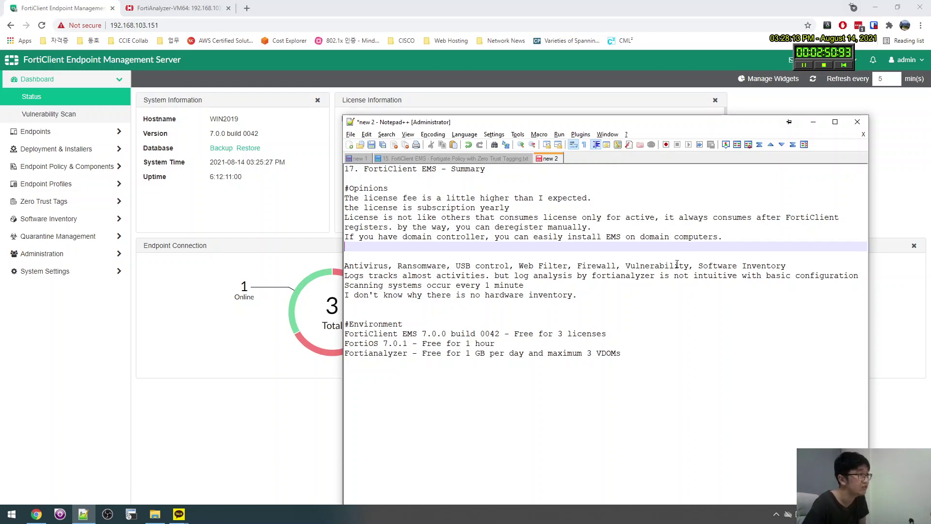
key("Down")
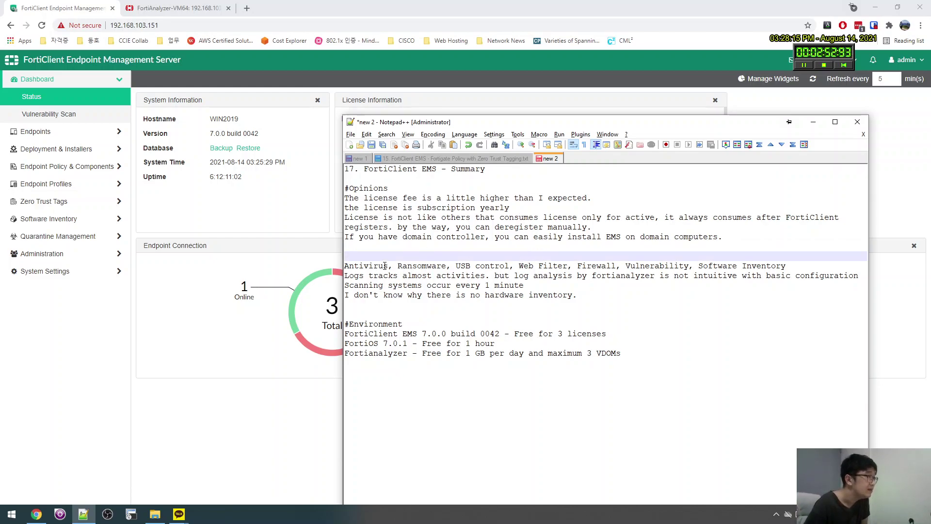
key("Down")
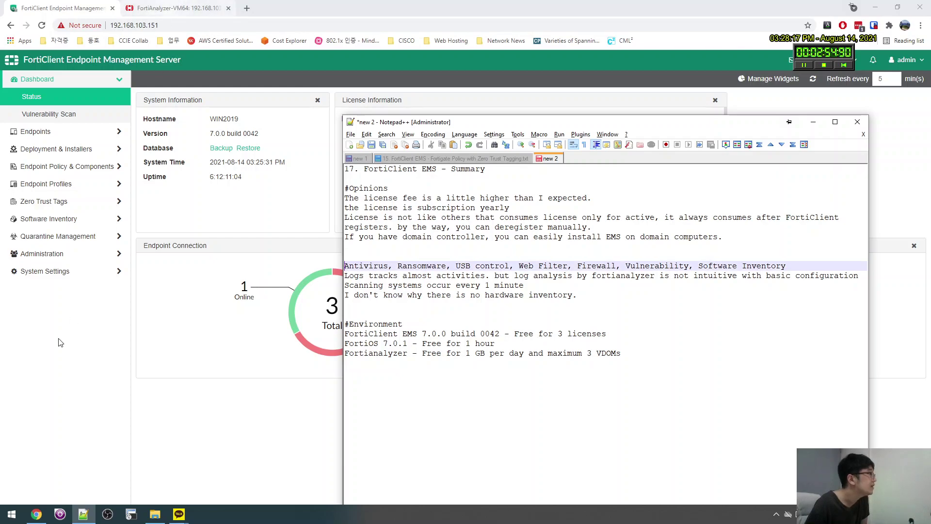
Open the Full profile from Endpoint Profiles > Manage Profiles to its Malware settings
left_click(57, 256)
left_click(66, 203)
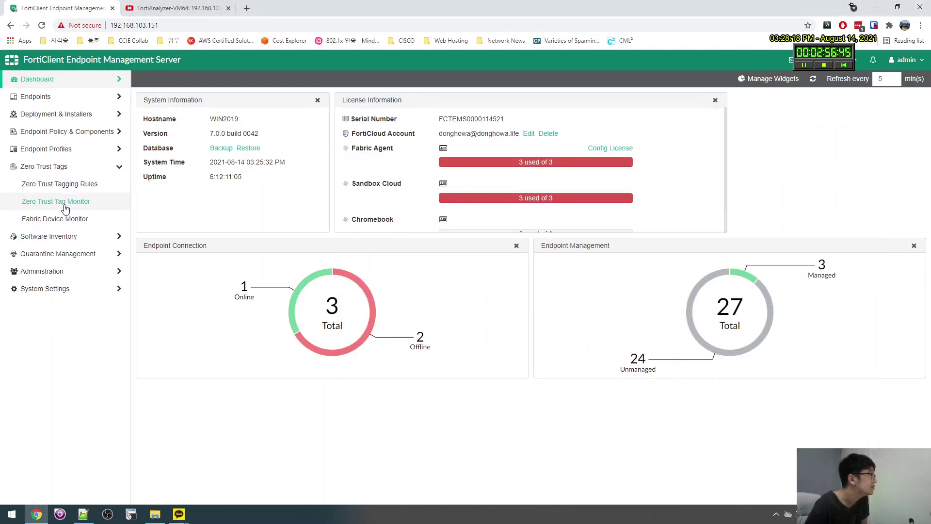
left_click(63, 150)
left_click(62, 165)
left_click(167, 157)
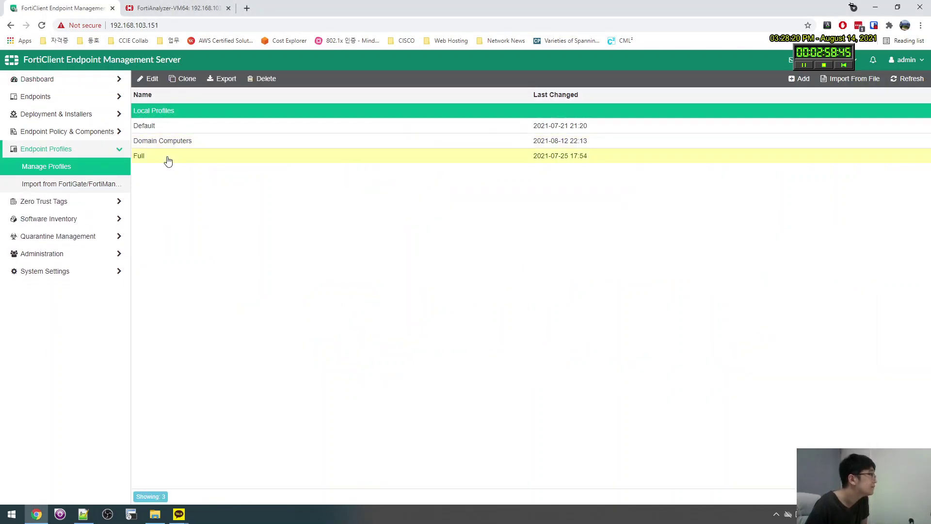
left_click(174, 79)
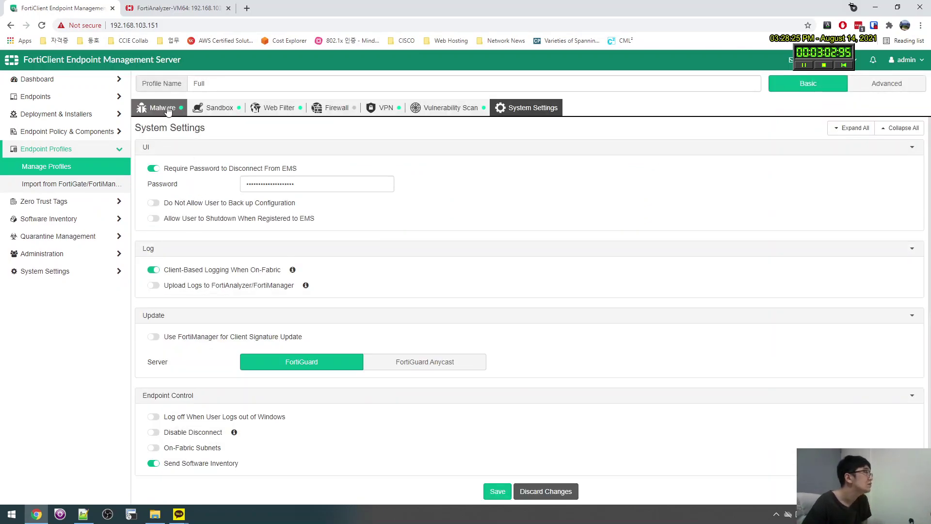
left_click(160, 108)
Scroll through the Full profile's malware protection settings
scroll(226, 175, "down", 2)
scroll(226, 165, "up", 2)
scroll(250, 242, "down", 3)
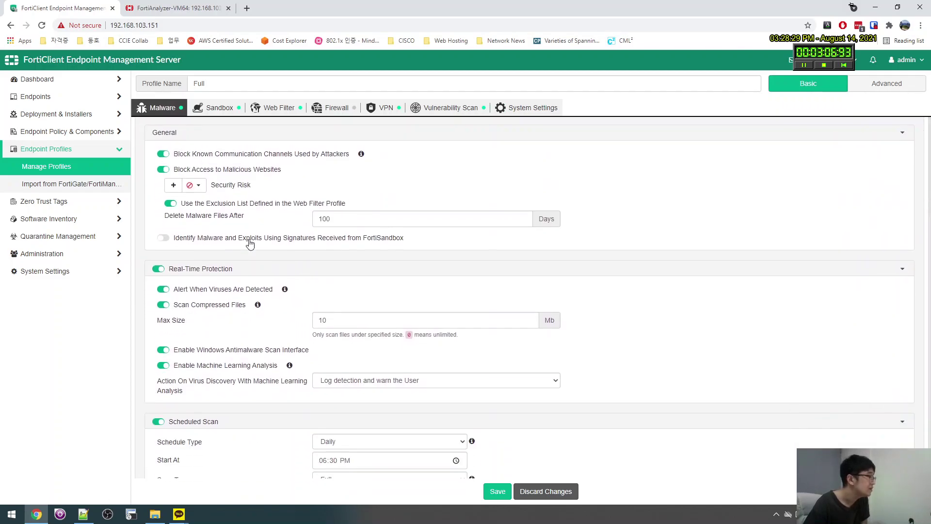
scroll(213, 298, "down", 2)
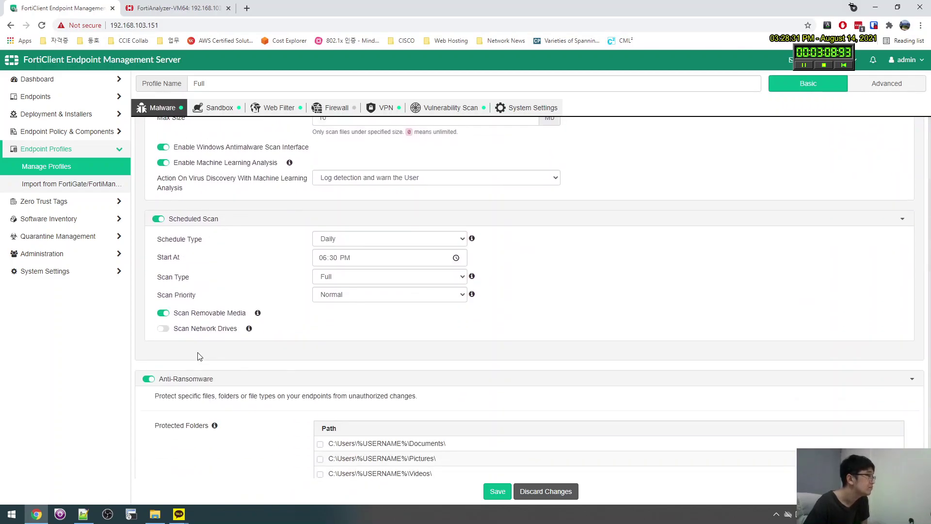
scroll(199, 362, "down", 1)
scroll(199, 367, "down", 3)
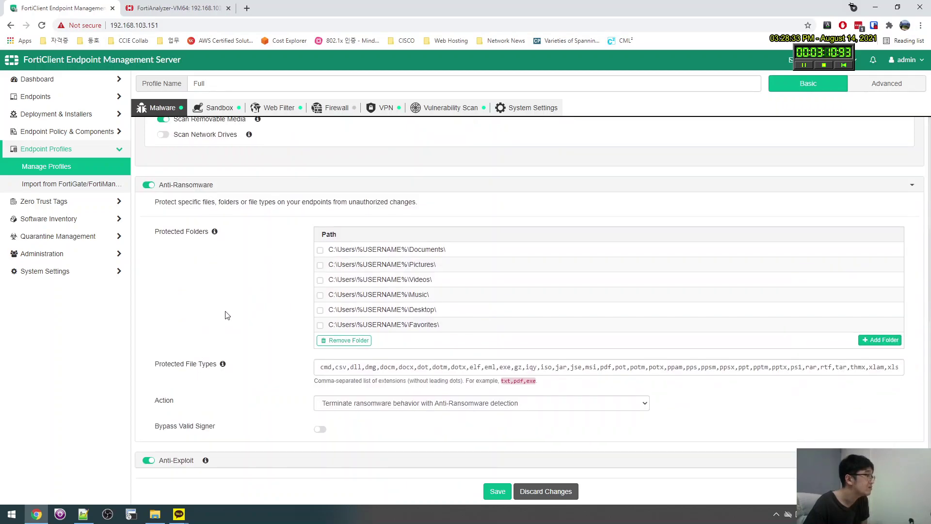
scroll(252, 426, "down", 3)
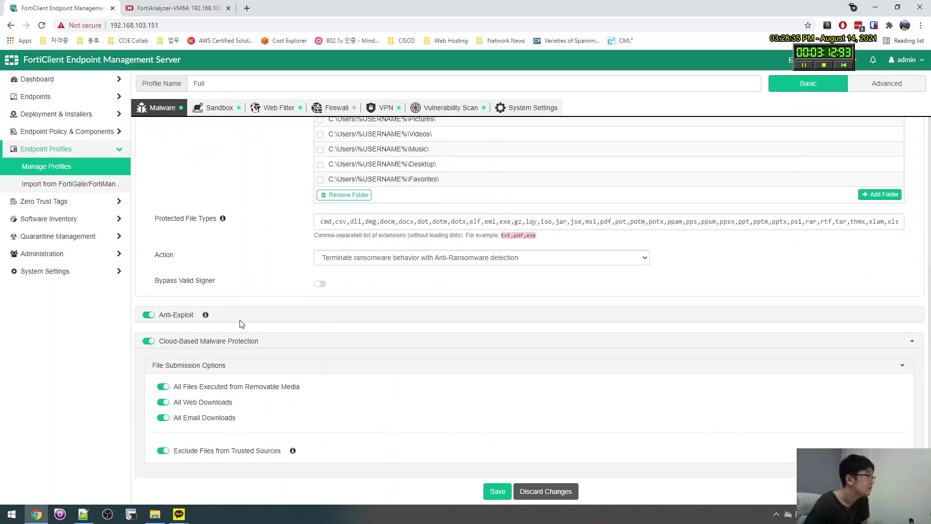
scroll(182, 334, "down", 2)
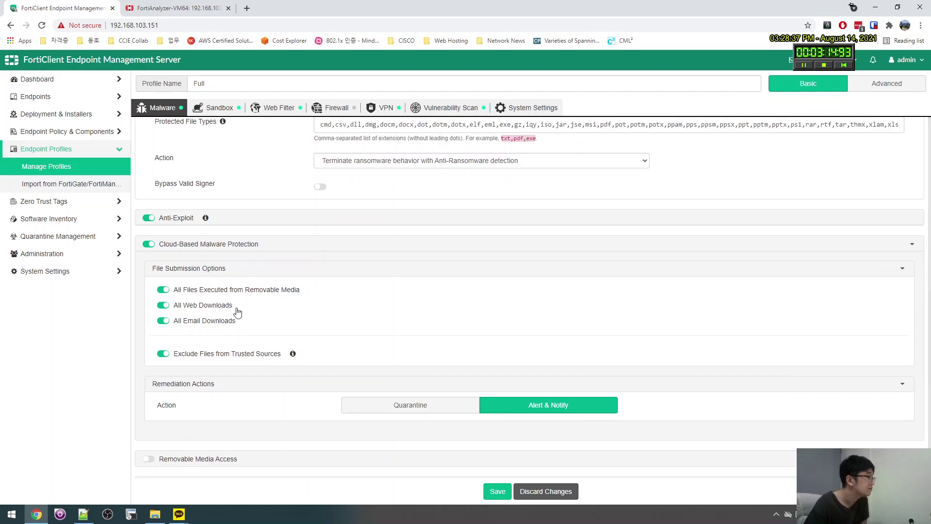
scroll(259, 425, "up", 5)
scroll(240, 414, "down", 10)
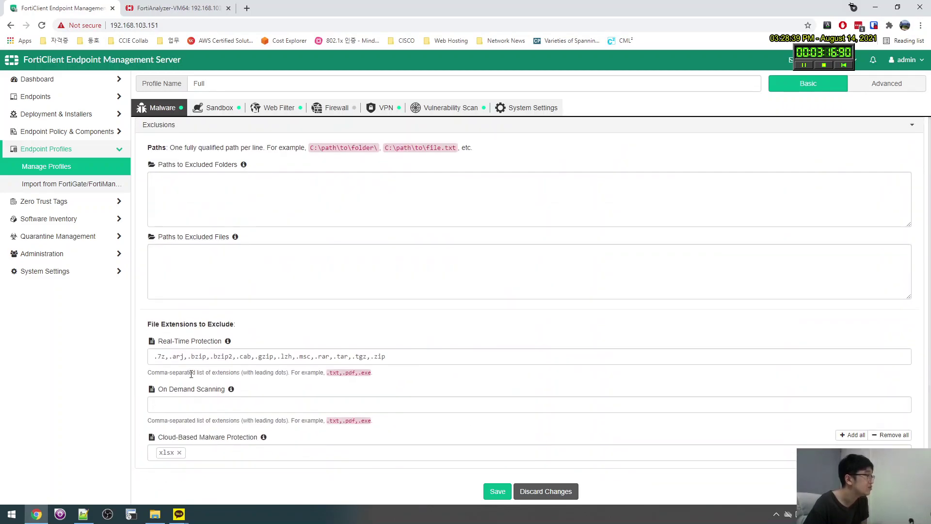
scroll(191, 374, "up", 8)
scroll(181, 364, "down", 2)
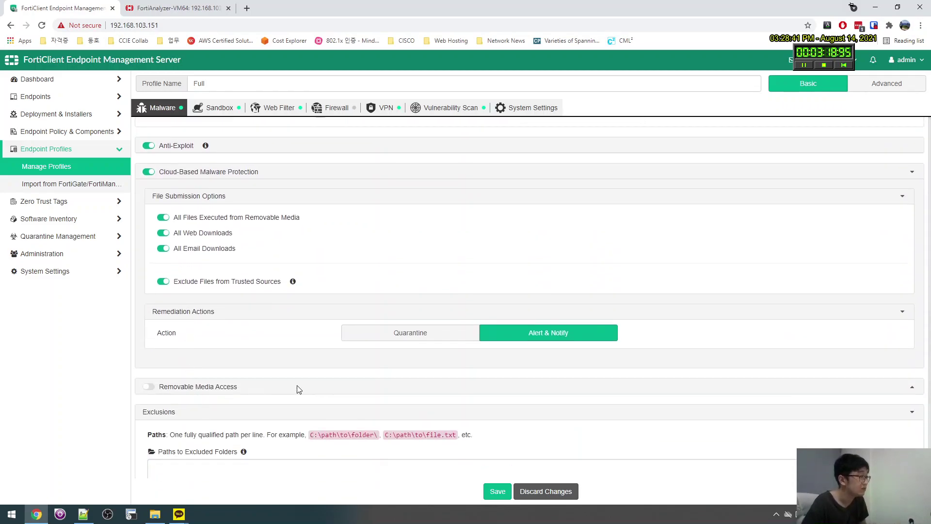
Compare the notes' Ransomware and USB control features with the profile's malware and sandbox settings
key("alt+Tab")
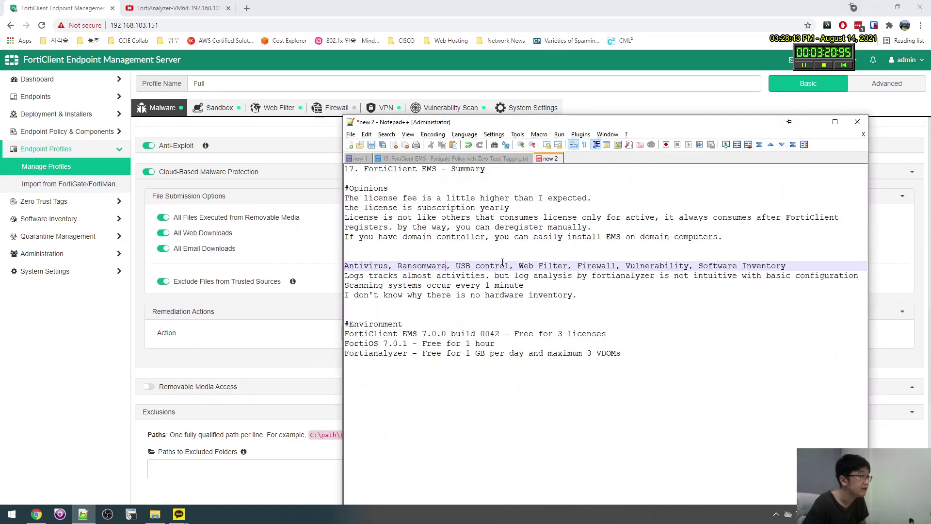
left_click_drag(514, 266, 378, 267)
left_click(204, 357)
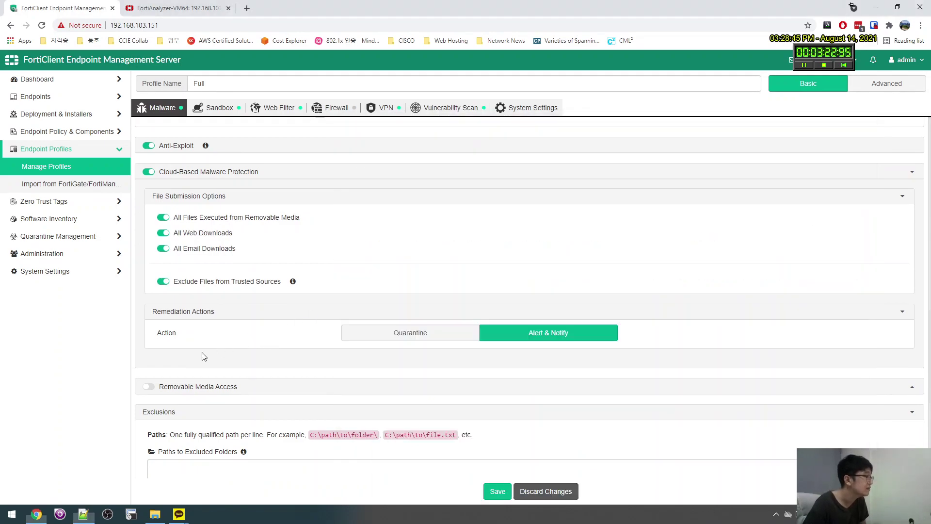
scroll(214, 358, "down", 6)
scroll(320, 389, "up", 10)
left_click(205, 109)
left_click(157, 109)
scroll(234, 297, "down", 10)
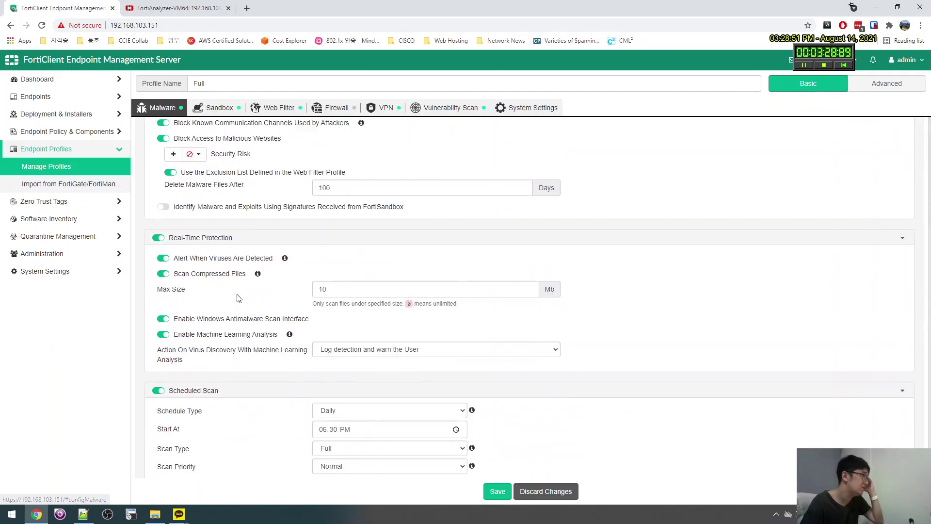
scroll(225, 282, "down", 2)
scroll(224, 281, "down", 3)
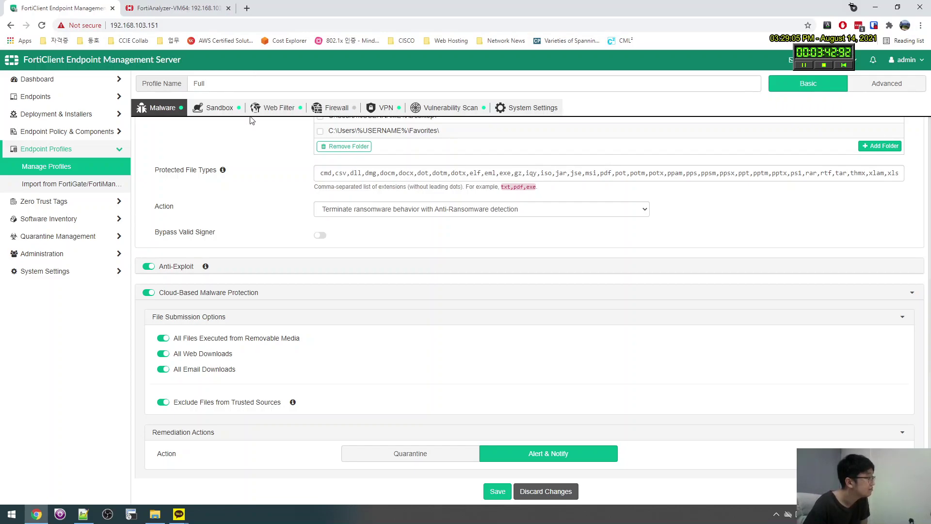
On the Sandbox tab, try the Appliance option, then set FortiSandbox back to Cloud
left_click(220, 108)
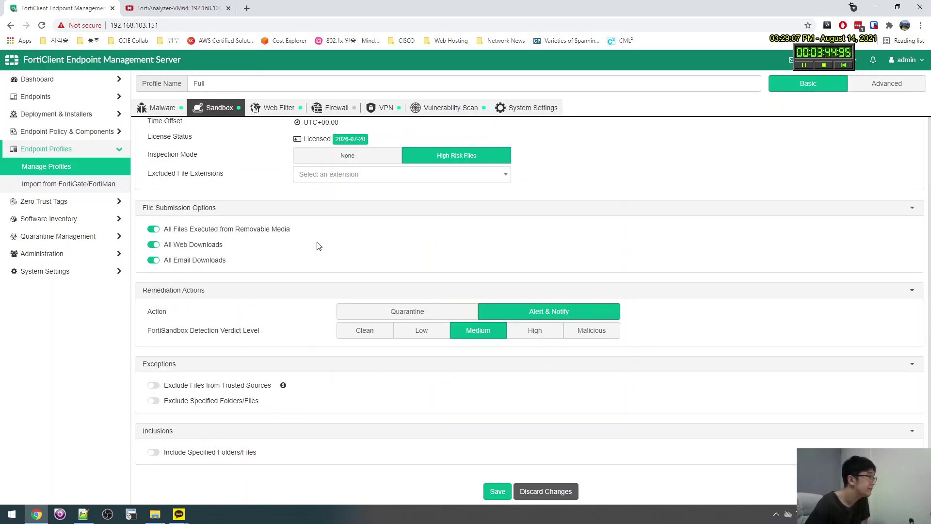
scroll(282, 283, "up", 2)
scroll(272, 291, "down", 2)
scroll(274, 277, "up", 2)
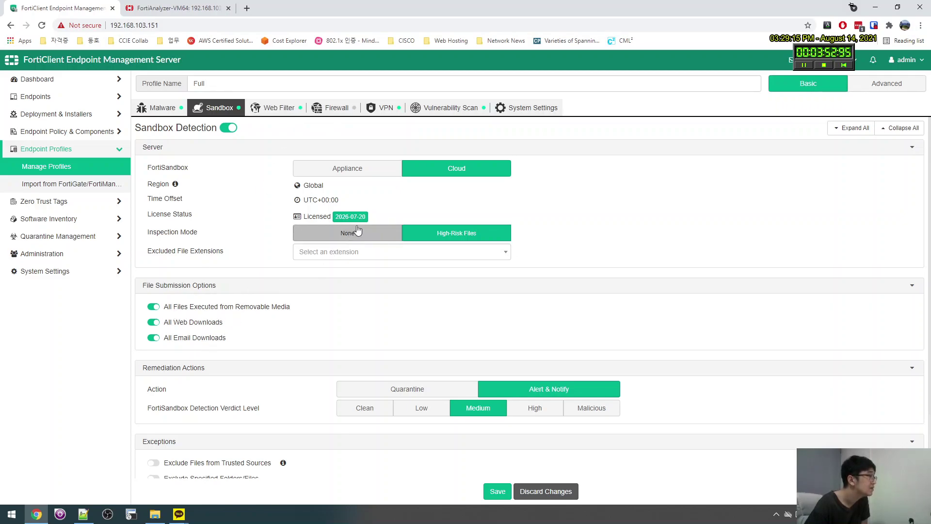
left_click(356, 168)
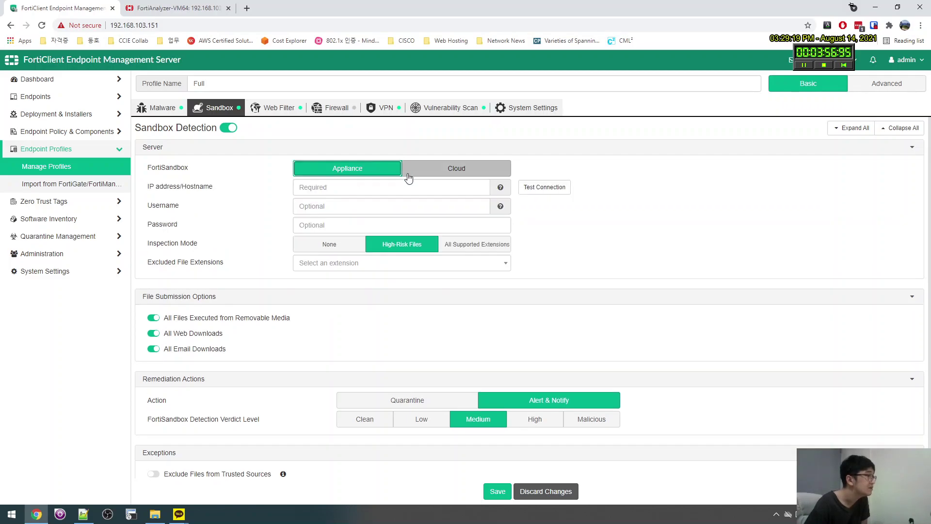
left_click(422, 170)
scroll(422, 234, "down", 2)
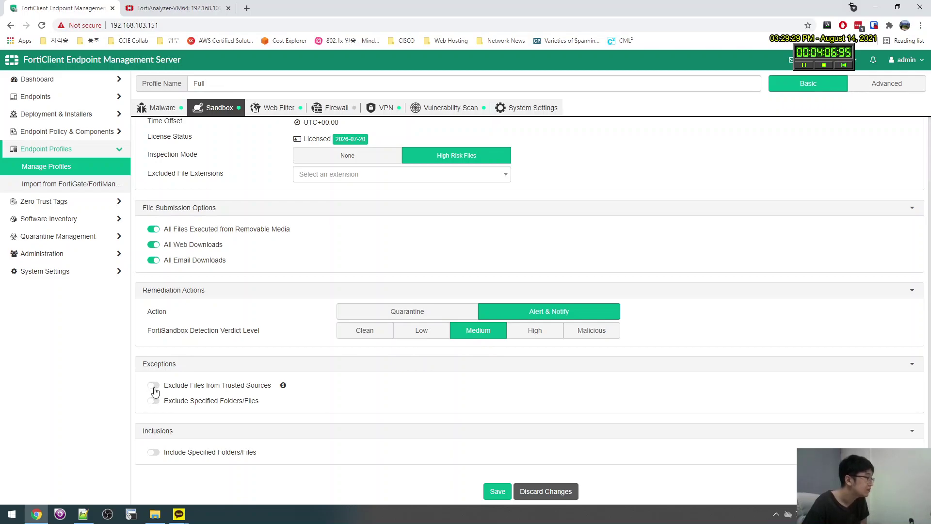
Turn on Exclude Files from Trusted Sources, leaving Exclude Specified Folders/Files off
left_click(154, 391)
mouse_move(282, 388)
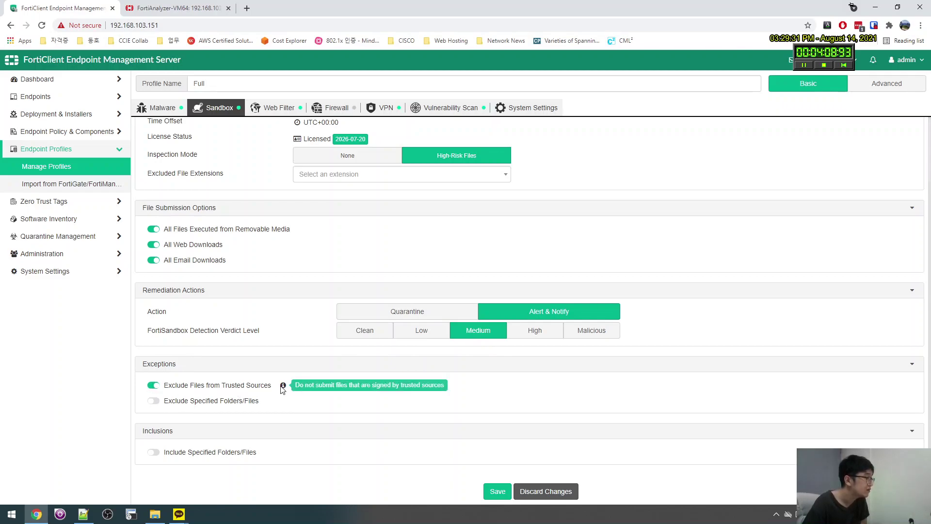
left_click(155, 401)
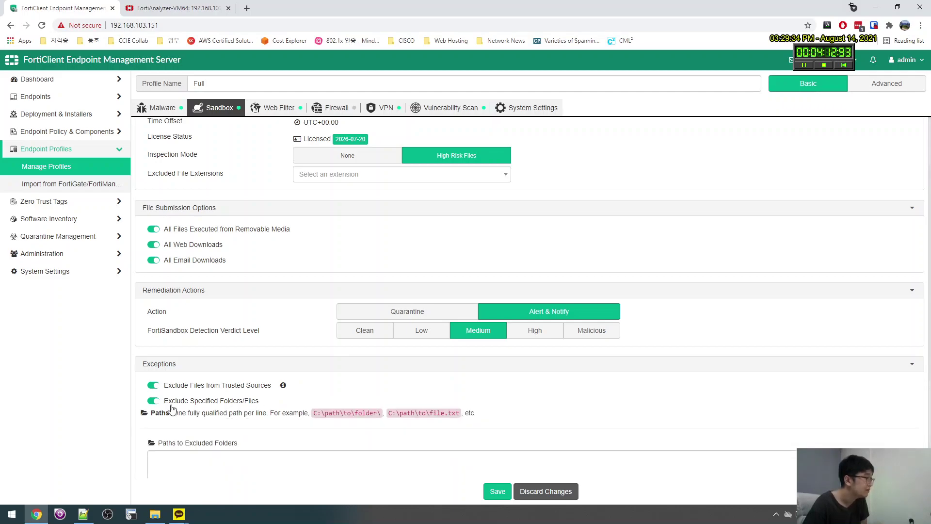
left_click(153, 401)
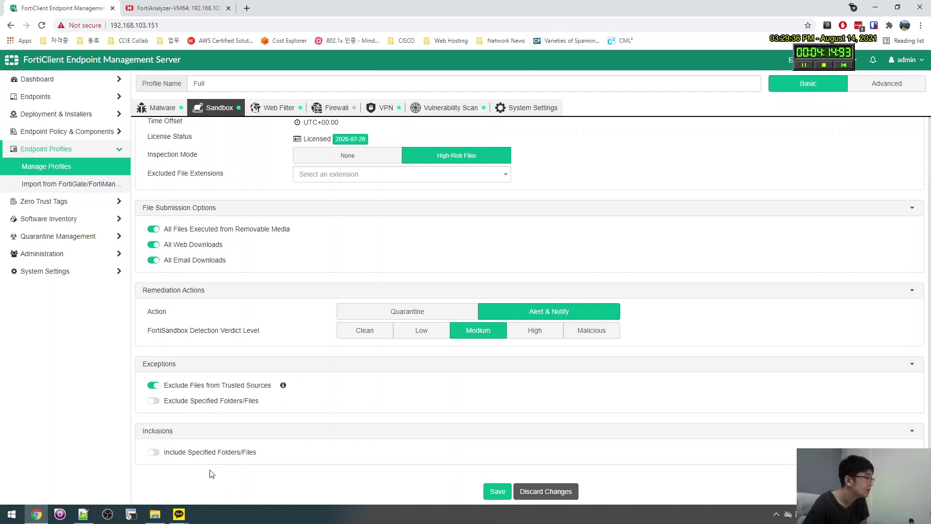
scroll(223, 471, "up", 3)
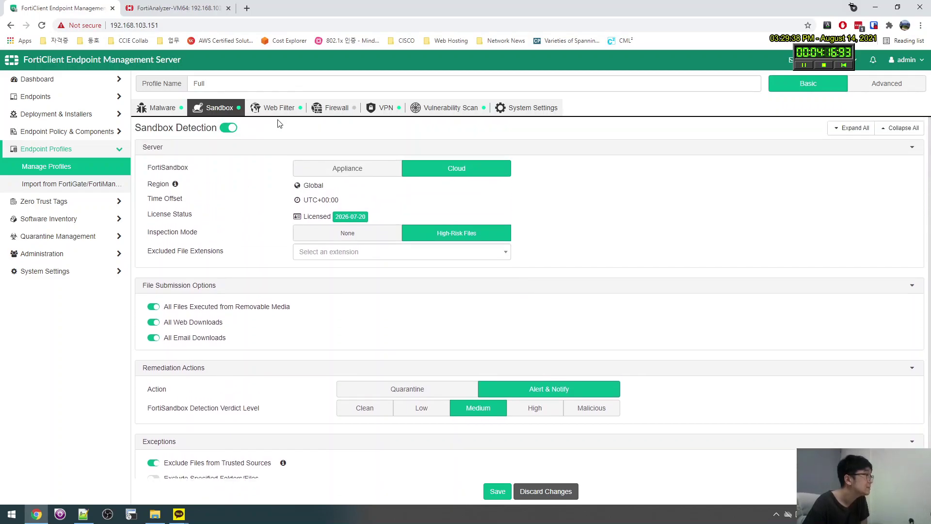
Look over the Full profile's Web Filter site categories, FortiGuard server and exclusion list
left_click(280, 114)
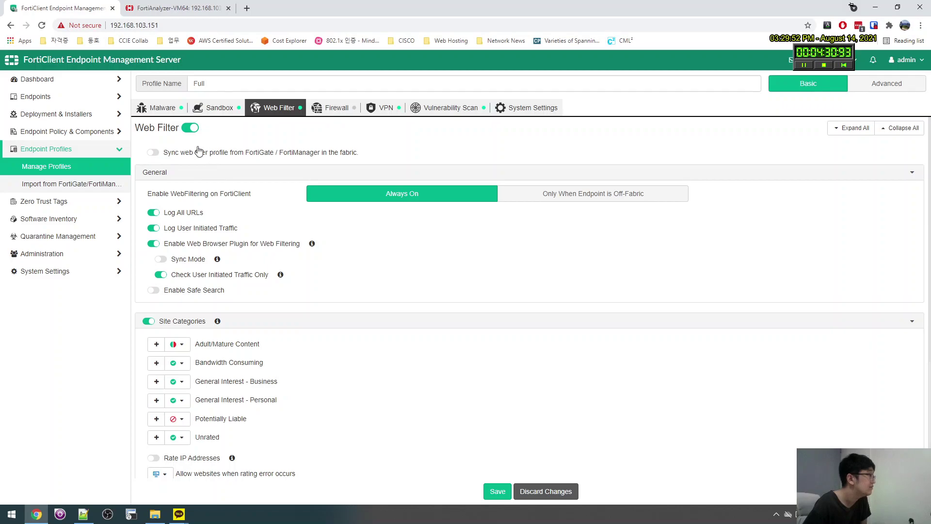
scroll(218, 189, "down", 3)
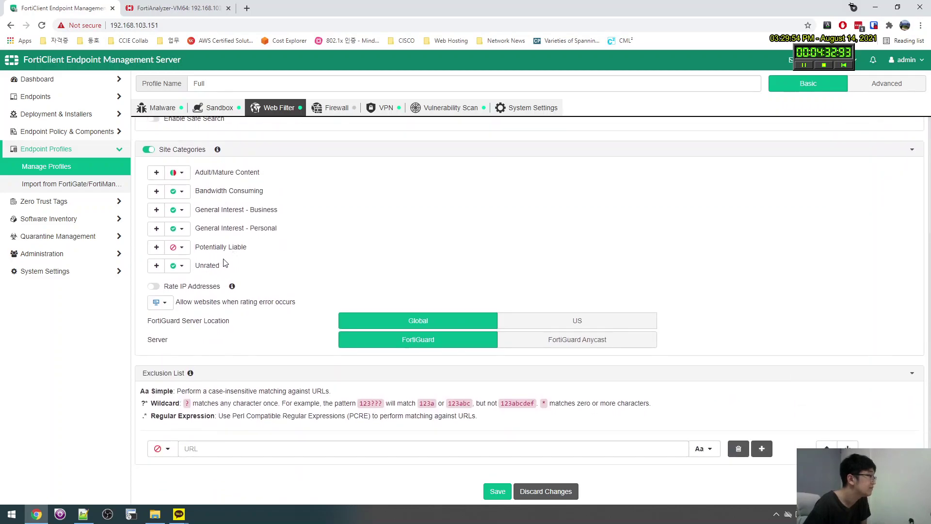
scroll(223, 266, "up", 2)
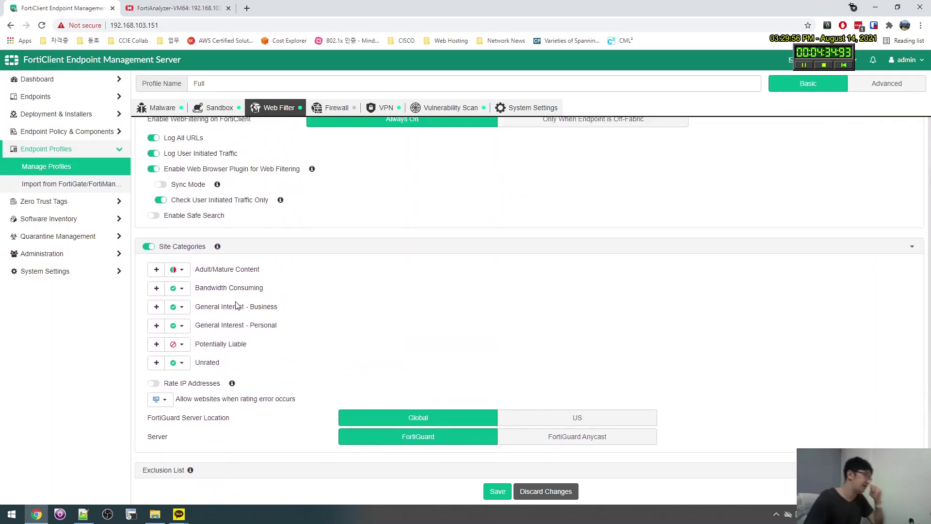
scroll(231, 354, "down", 2)
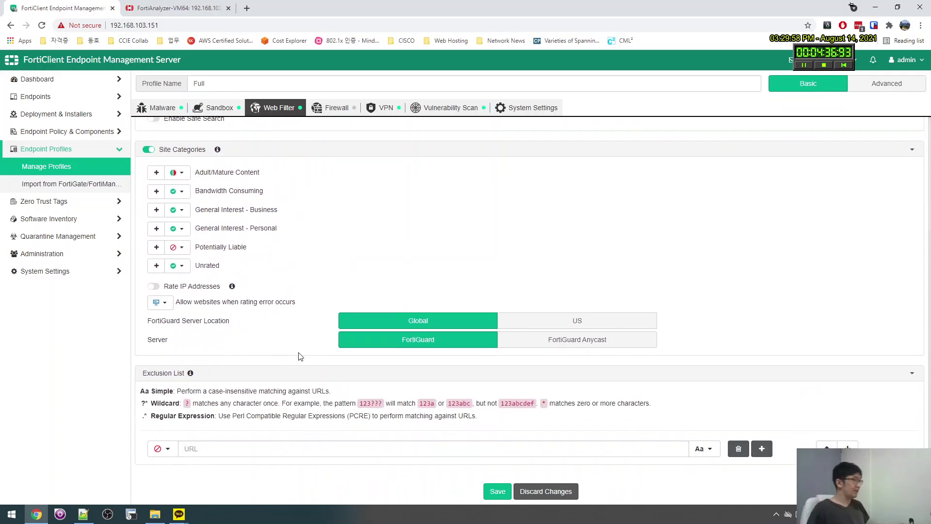
scroll(297, 354, "up", 2)
scroll(270, 410, "down", 2)
scroll(279, 364, "up", 1)
scroll(279, 363, "up", 3)
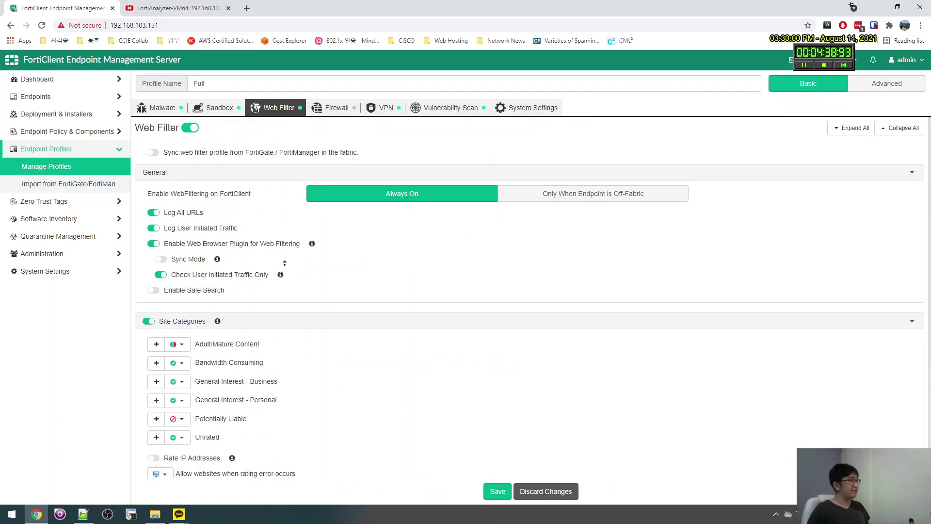
left_click(335, 107)
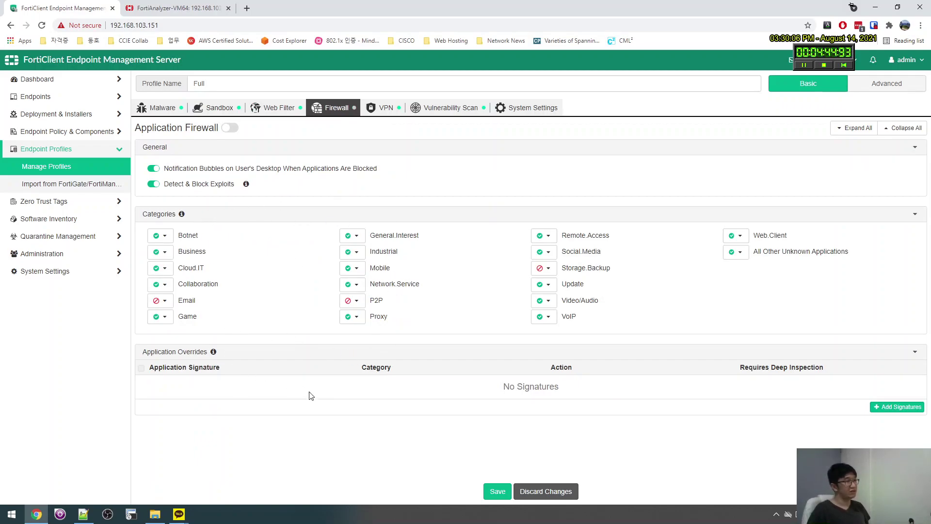
left_click(386, 107)
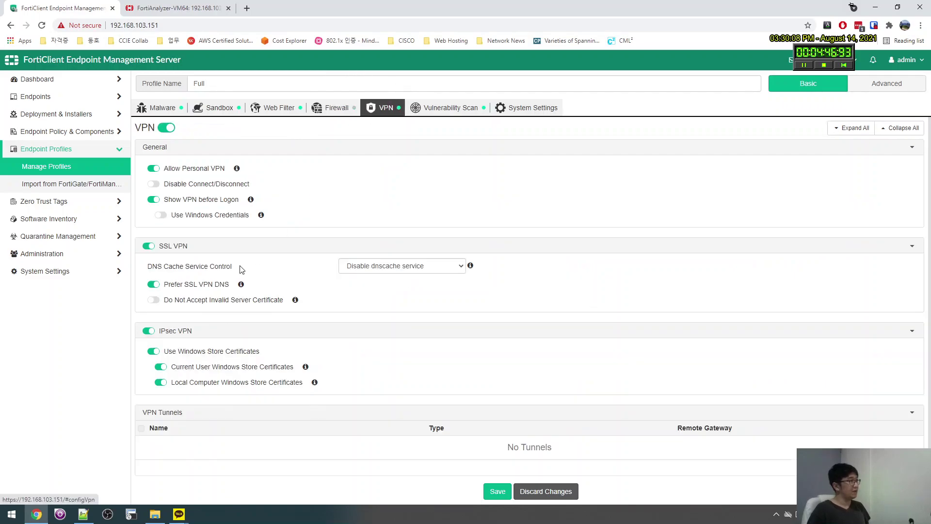
left_click(272, 108)
scroll(277, 216, "down", 1)
scroll(277, 216, "down", 3)
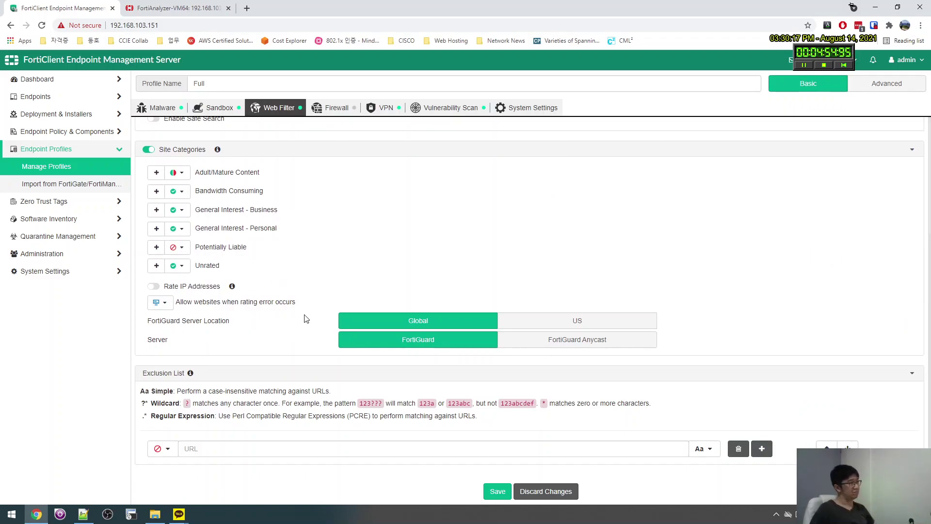
Add 'WebFilter works for HTTPS? maybe yes?' under the Antivirus features line, then start a new line
key("alt+Tab")
left_click(803, 266)
key("Return")
type("WebFilter")
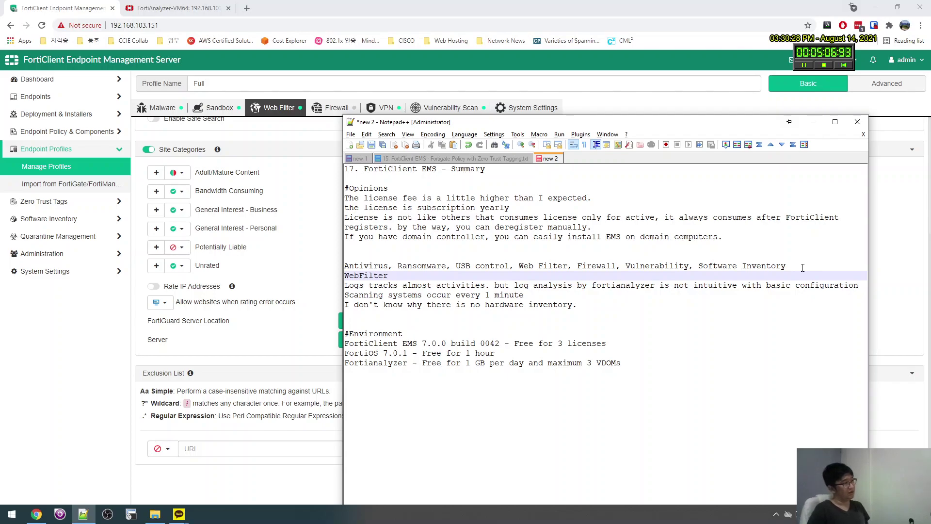
type("- ")
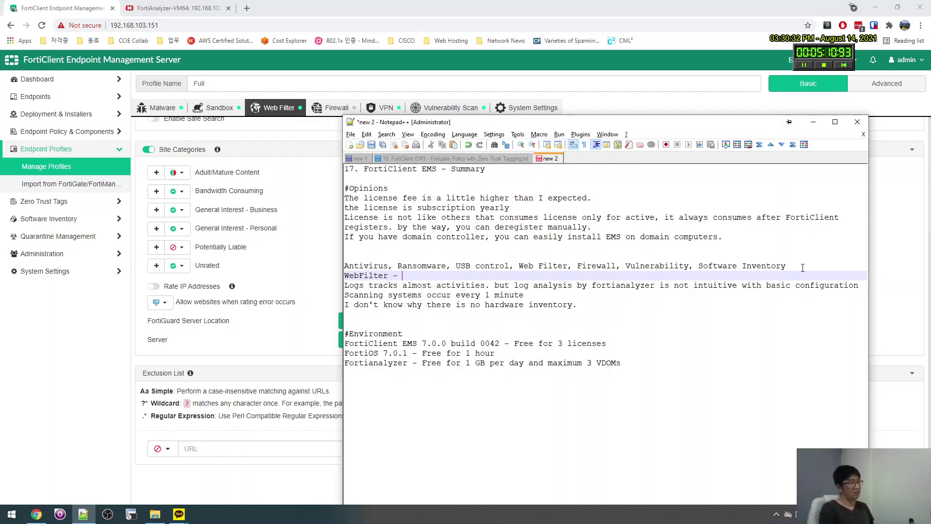
type("HTTPS is applie")
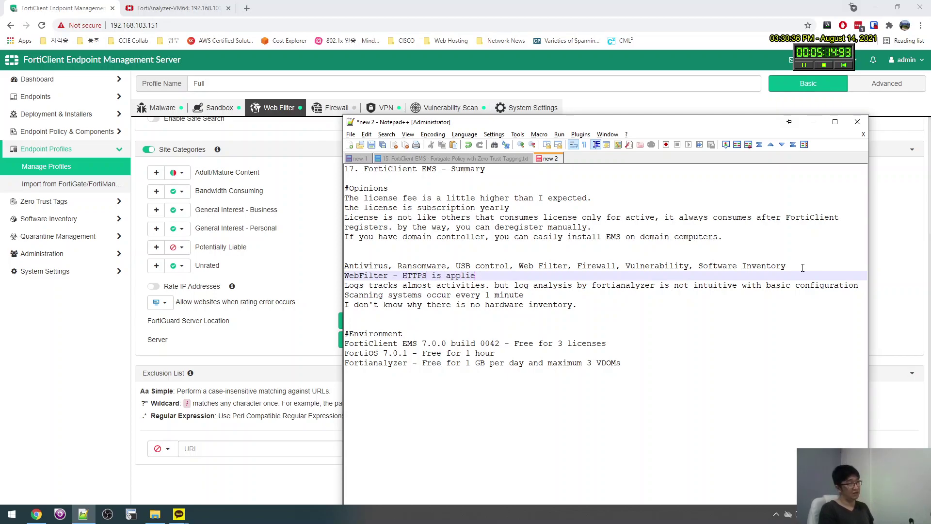
key("BackSpace")
key("BackSpace")
key("BackSpace")
key("BackSpace")
key("BackSpace")
key("BackSpace")
key("BackSpace")
key("BackSpace")
key("BackSpace")
key("BackSpace")
key("BackSpace")
key("BackSpace")
type("al")
type("works for")
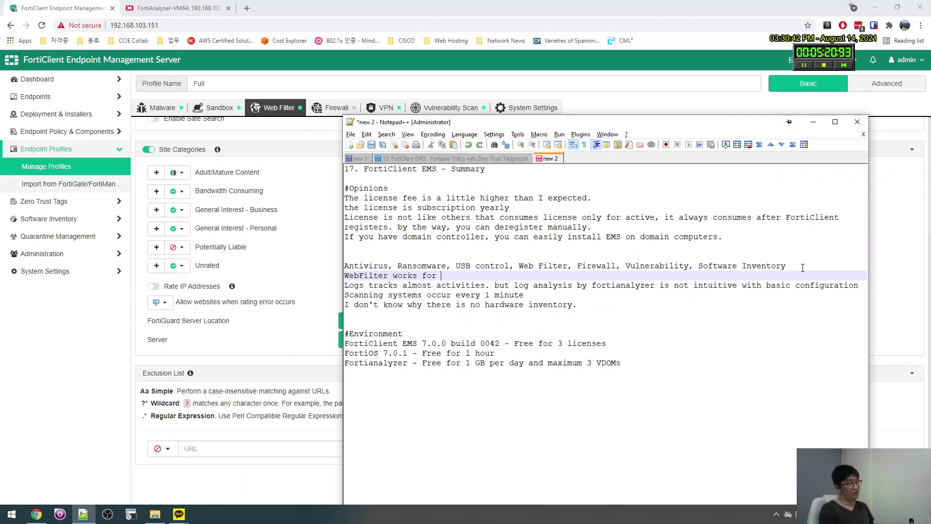
type(" HTTPS?")
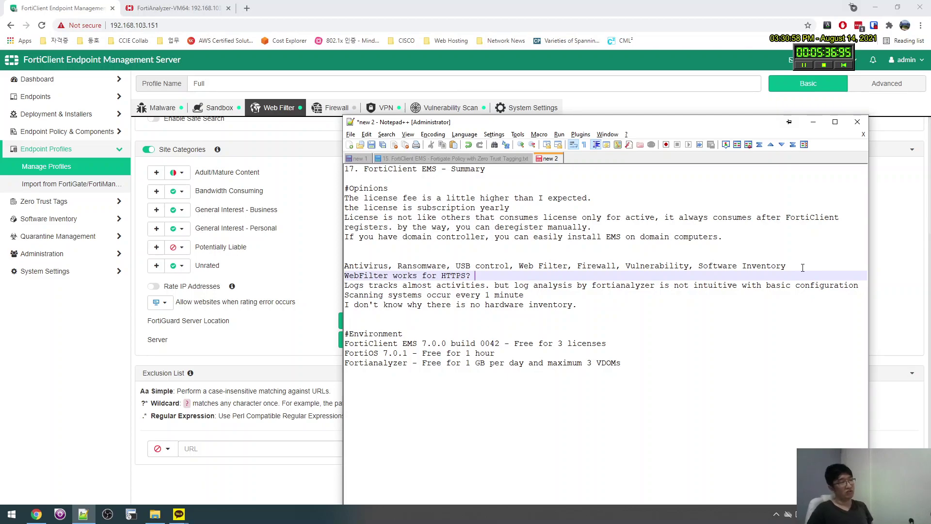
type("maybe yes?")
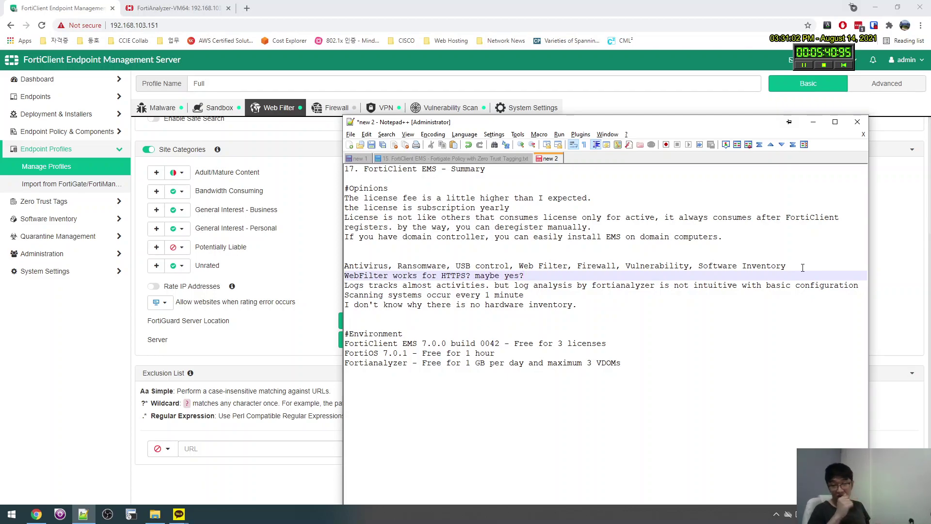
key("Return")
type("d")
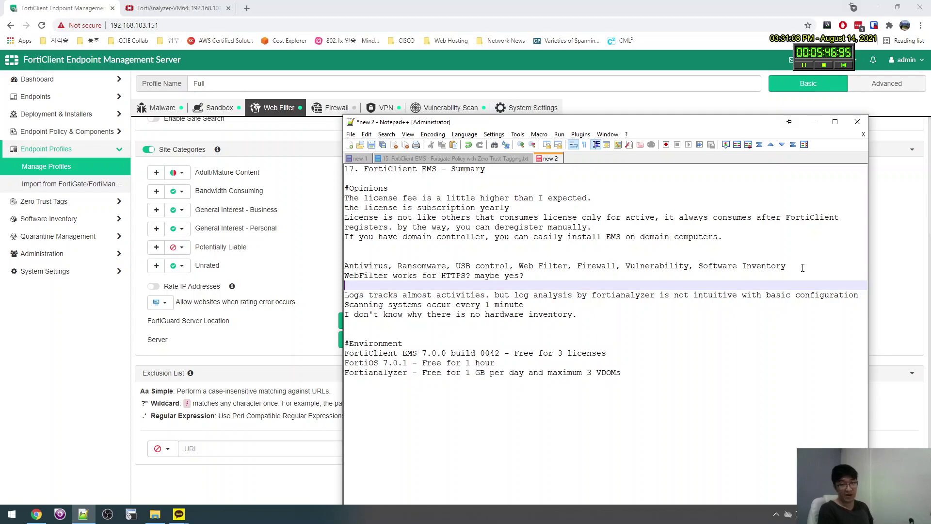
Type a youtube.com channel address on the new line and check its channel name
type("youtube.c")
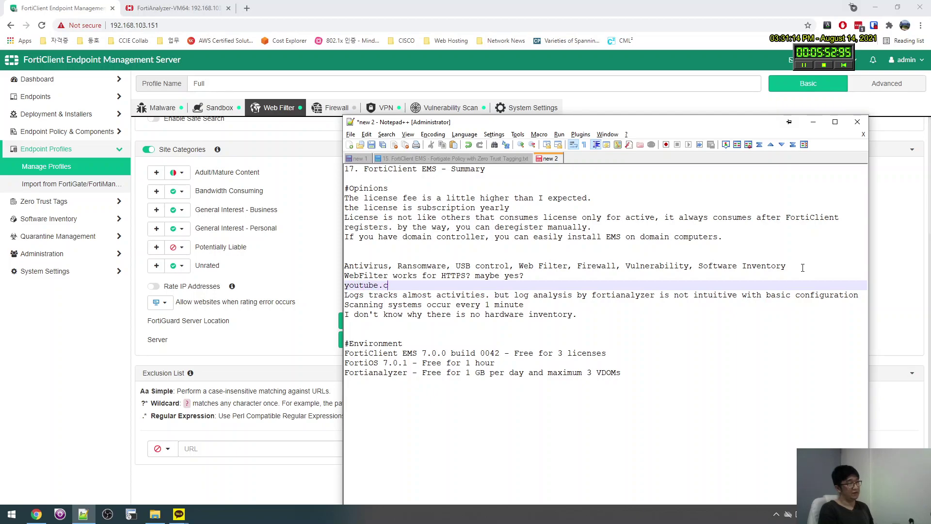
type("om/donghowa")
key("Left")
key("Left")
key("Left")
key("End")
key("shift+Left")
key("shift+Left")
key("shift+Left")
key("shift+Left")
key("shift+Left")
key("shift+Left")
key("shift+Left")
key("shift+Left")
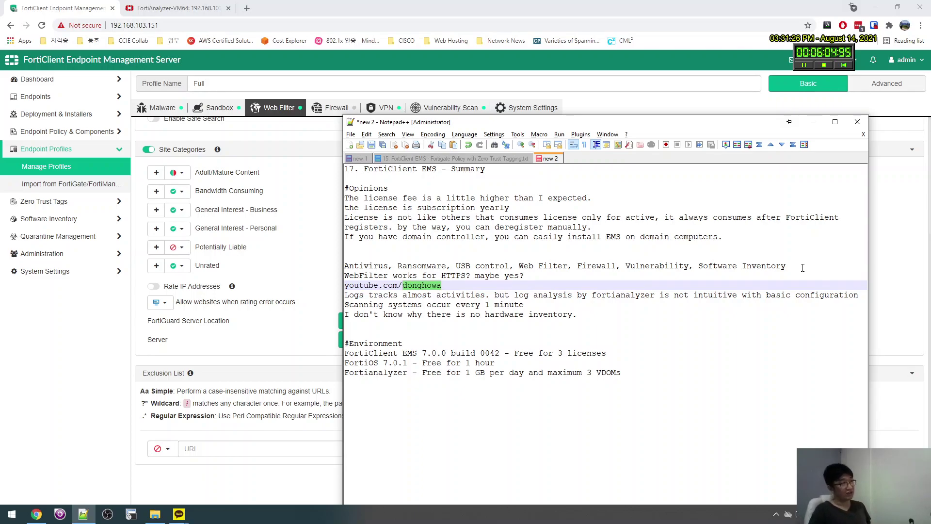
left_click_drag(442, 285, 403, 286)
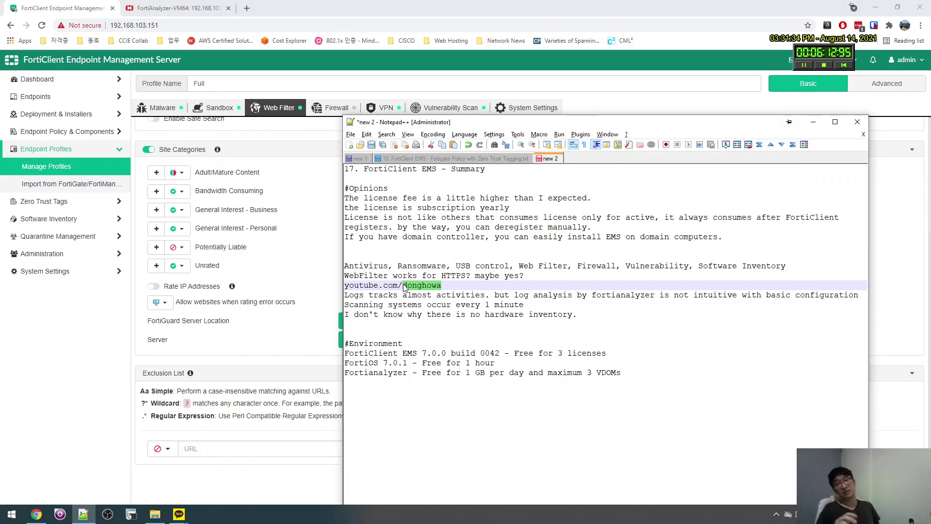
left_click_drag(403, 285, 440, 286)
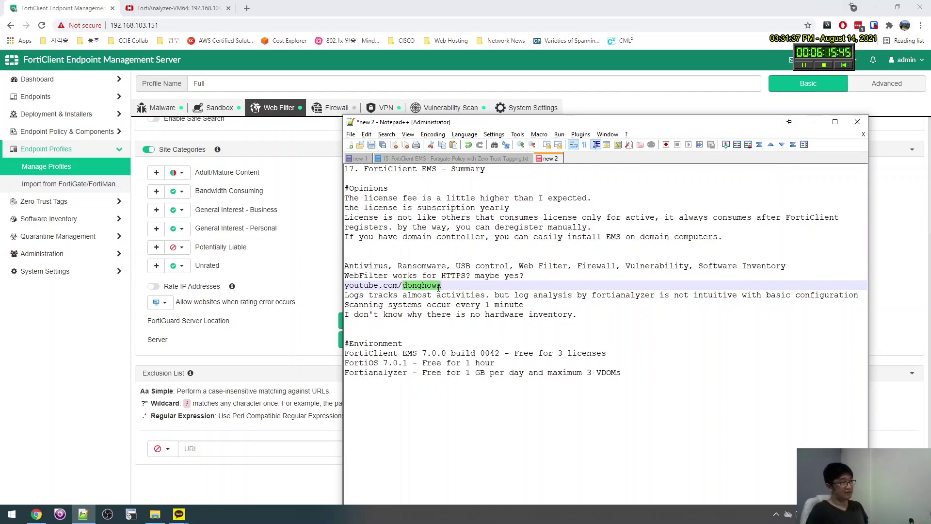
left_click(406, 284)
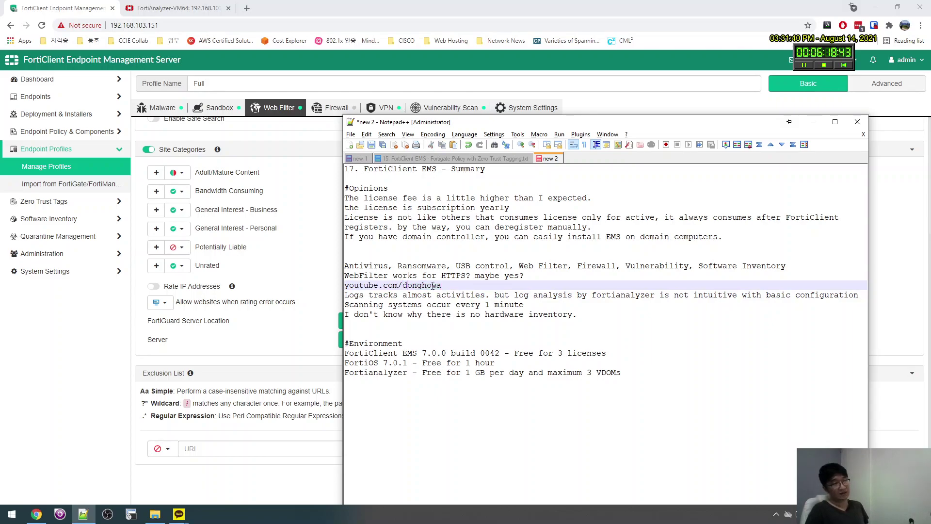
left_click(481, 284)
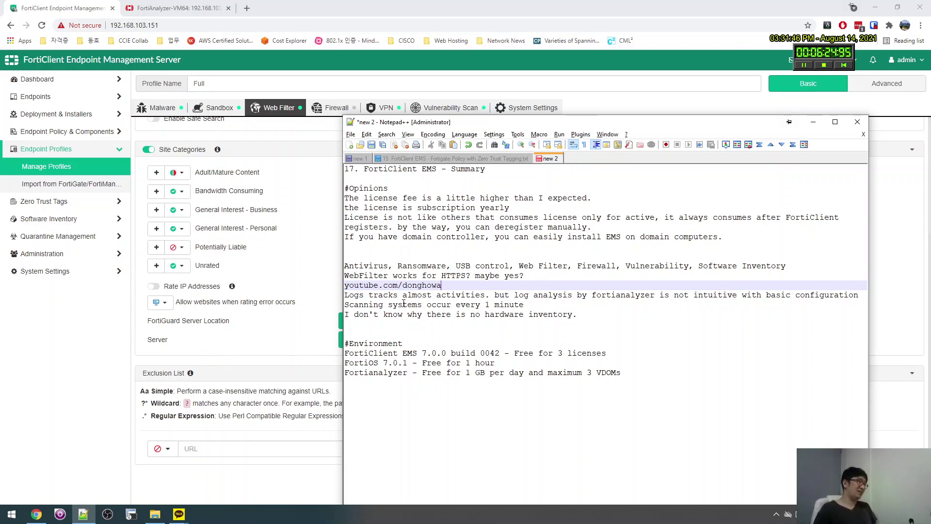
Review the 'Logs tracks' line about tracking activities
left_click(391, 295)
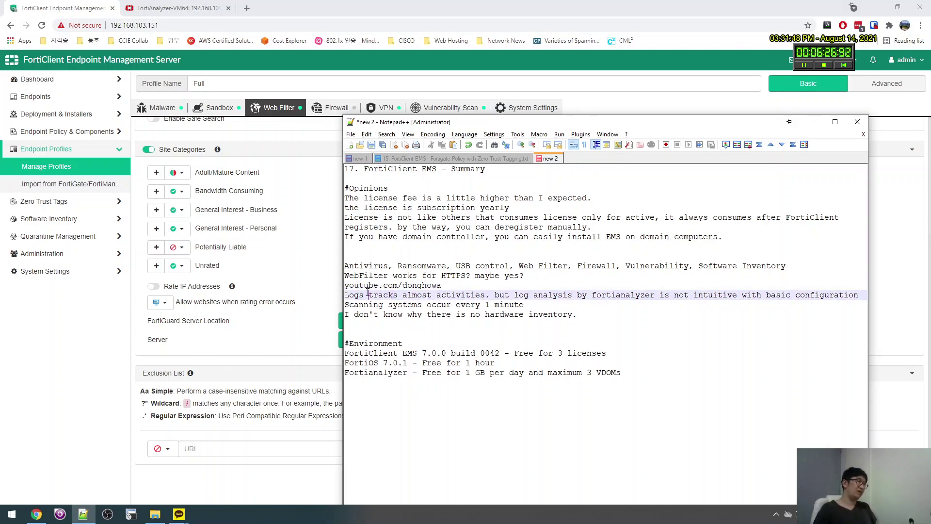
left_click_drag(369, 295, 481, 295)
left_click(392, 295)
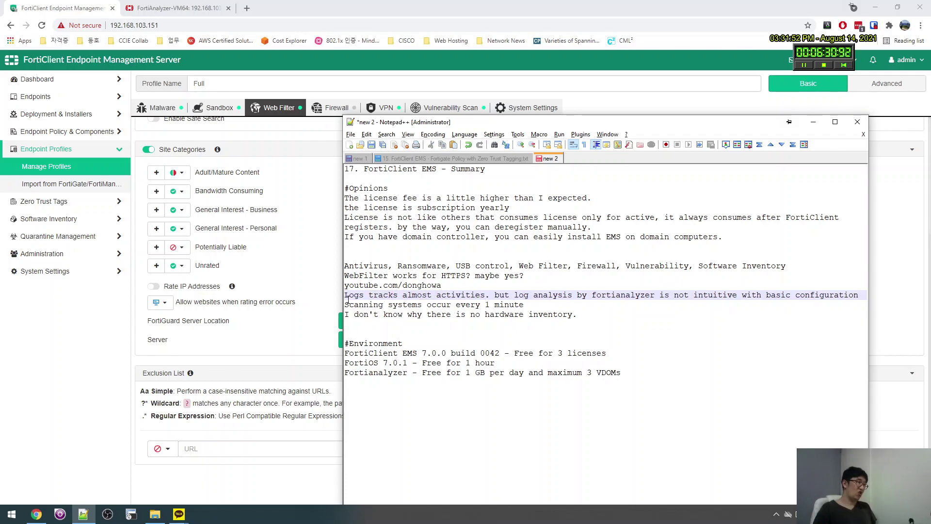
left_click_drag(345, 295, 487, 295)
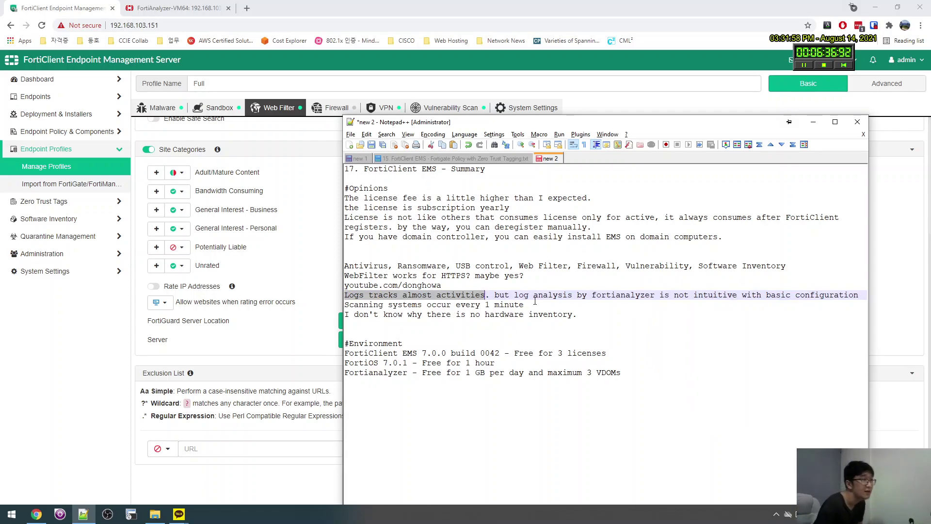
left_click(519, 294)
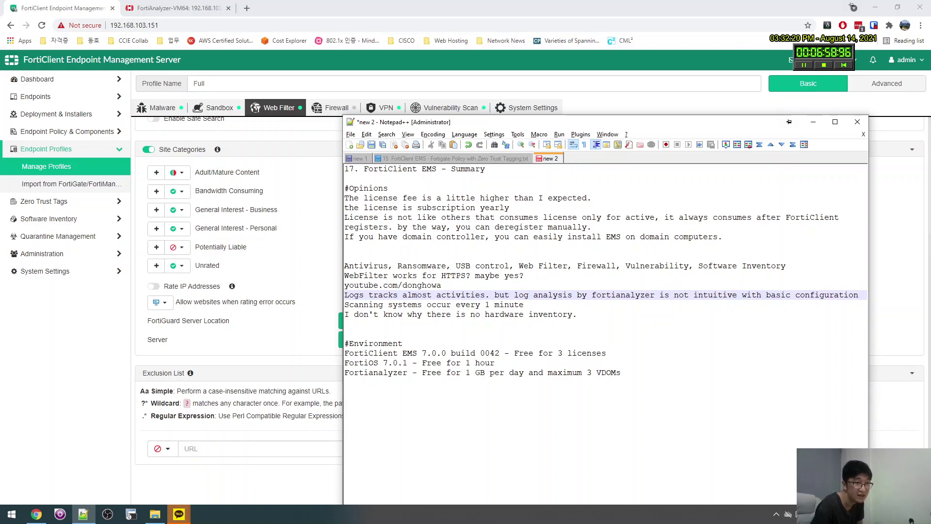
Go over the lines above #Environment, including the Scanning and hardware inventory remarks
left_click(713, 305)
left_click(713, 319)
left_click(695, 333)
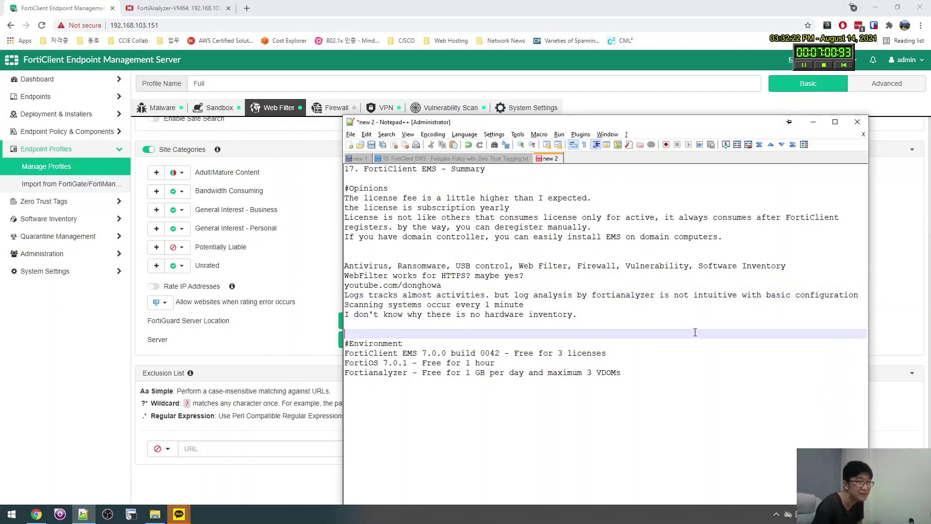
left_click(871, 224)
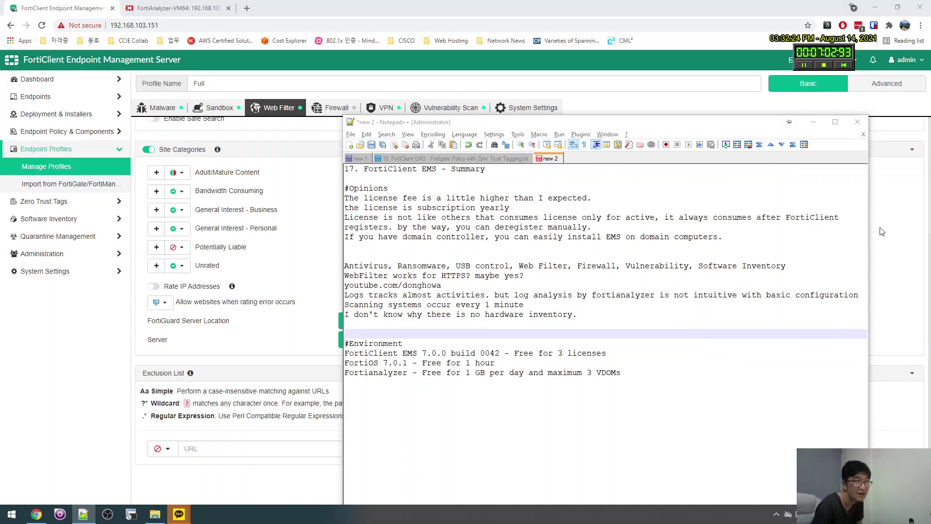
left_click(558, 315)
left_click(556, 304)
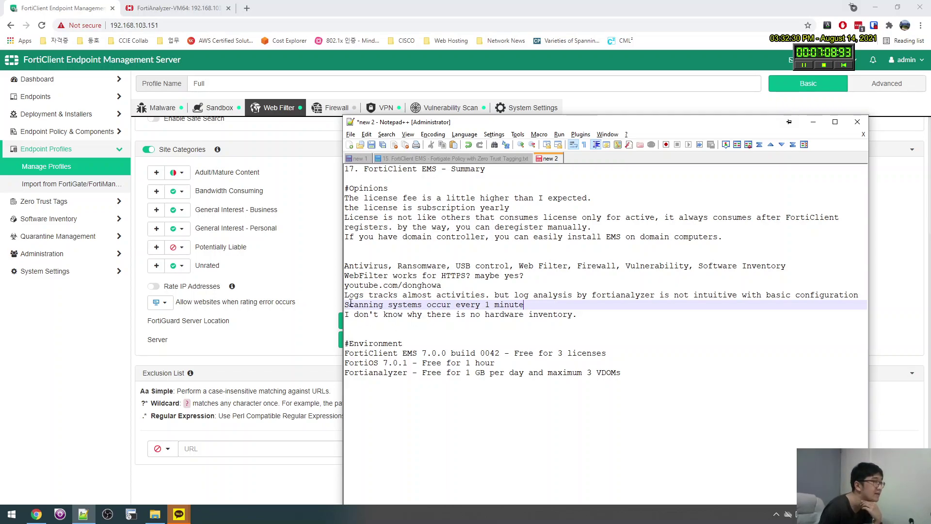
mouse_move(346, 304)
left_mouse_down()
mouse_move(494, 295)
mouse_move(346, 305)
mouse_move(557, 304)
mouse_move(338, 307)
left_mouse_up()
left_click(408, 314)
left_click(526, 307)
Close all KakaoTalk windows from the taskbar
right_click(179, 513)
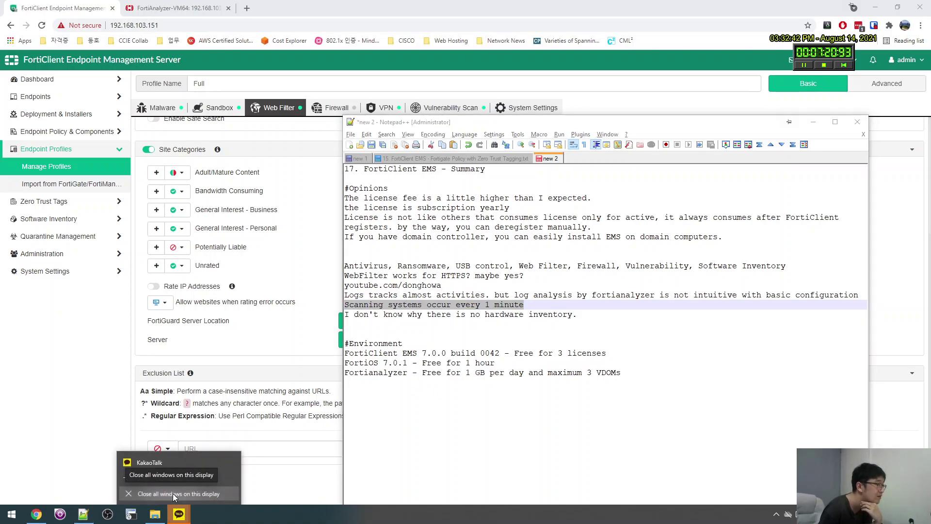
left_click(171, 494)
left_click(720, 309)
Highlight the remark that FortiAnalyzer log analysis is unintuitive
key("Up")
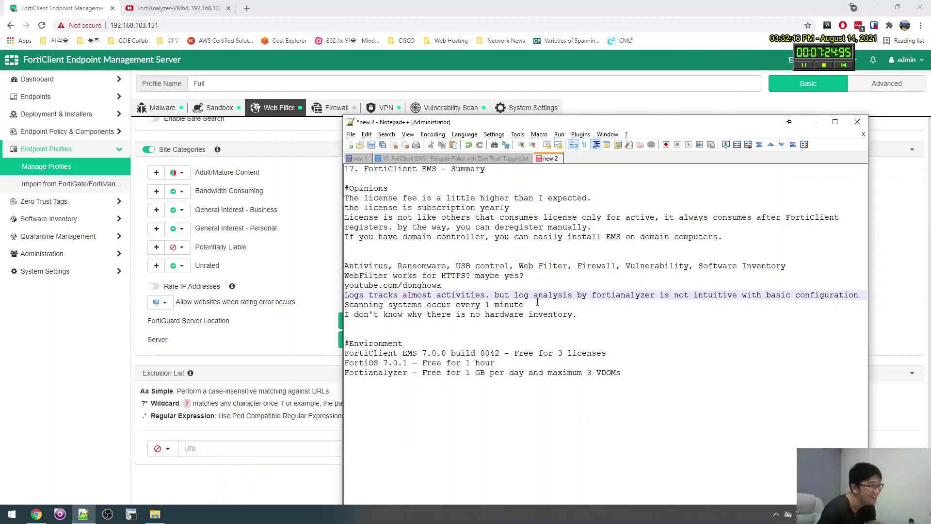
key("Right")
key("Right")
key("Right")
key("Right")
key("Right")
key("Right")
key("Right")
key("Right")
key("Right")
key("Right")
key("Right")
key("Right")
key("Right")
key("Right")
key("Right")
key("Right")
left_click_drag(508, 295, 735, 296)
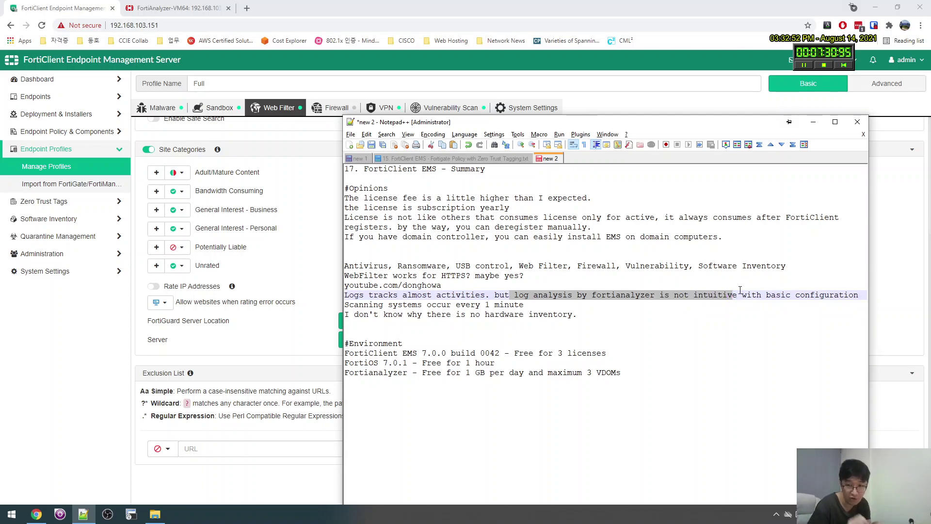
left_click(758, 301)
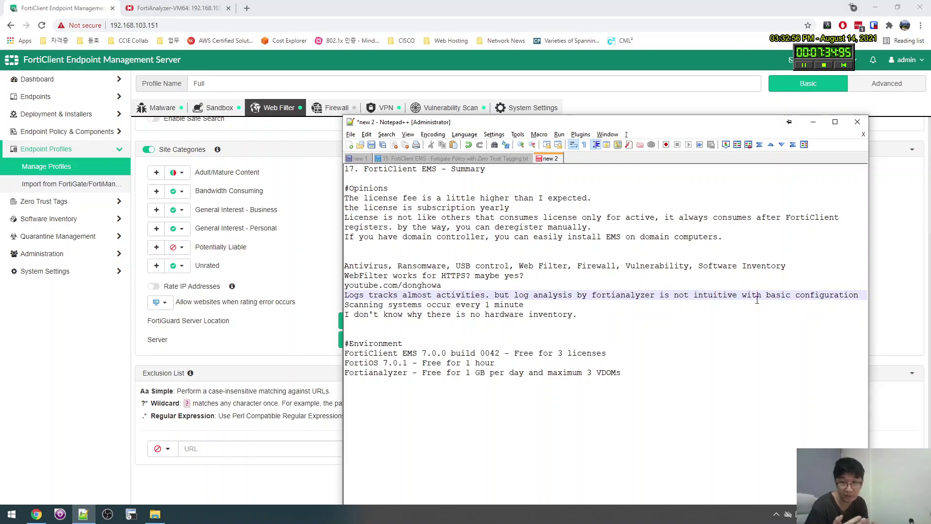
Review the 'scanning every 1 minute' and 'no hardware inventory' opinion lines
left_click(631, 312)
left_click(632, 308)
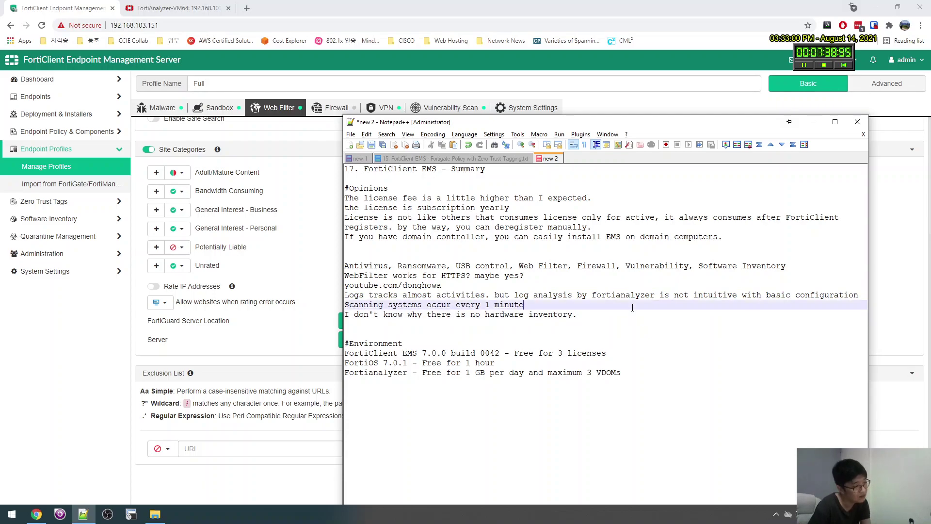
left_click_drag(388, 305, 547, 305)
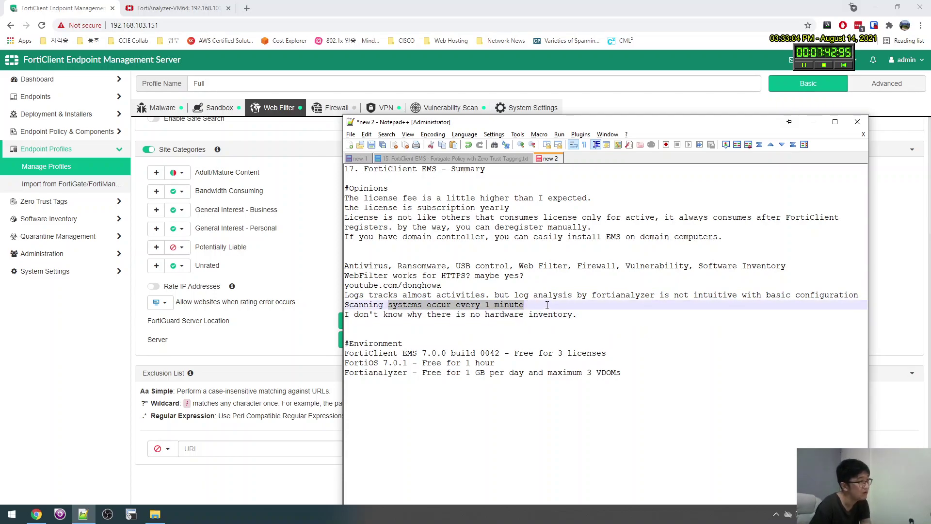
left_click(547, 304)
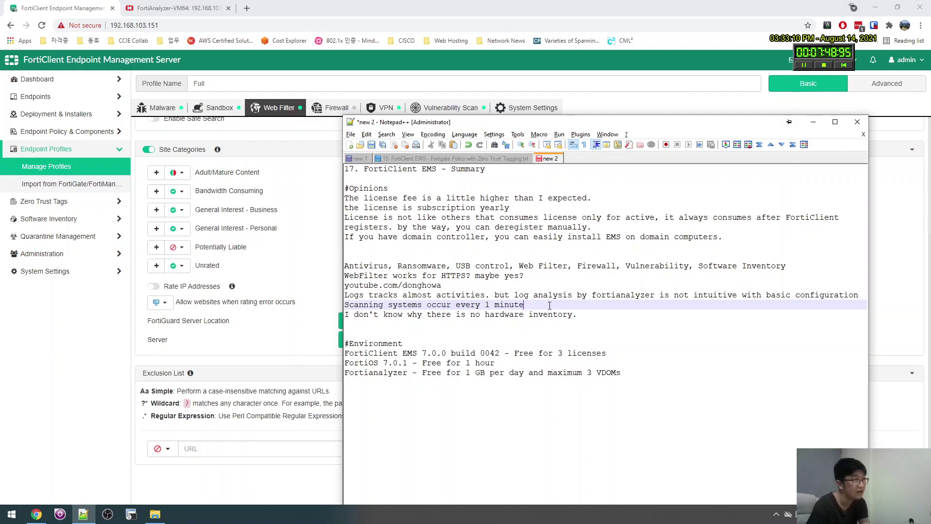
left_click_drag(550, 305, 385, 290)
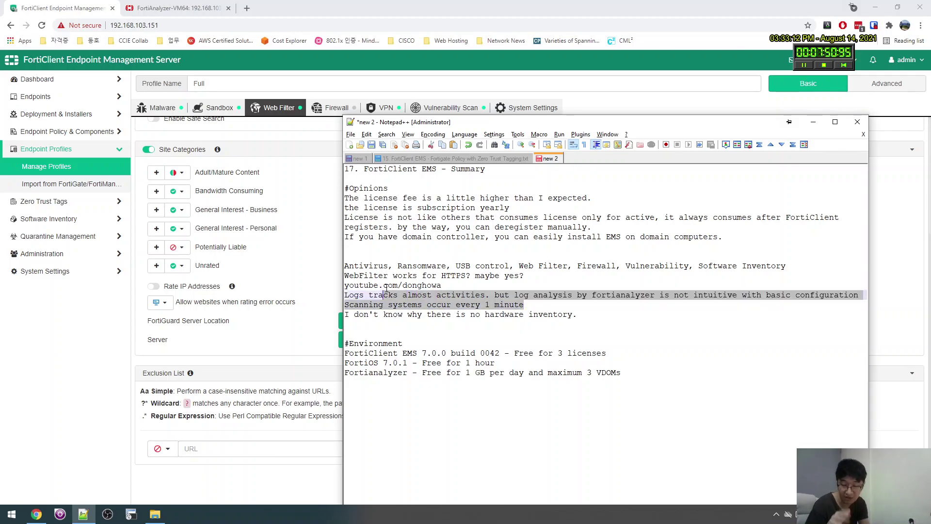
left_click(397, 314)
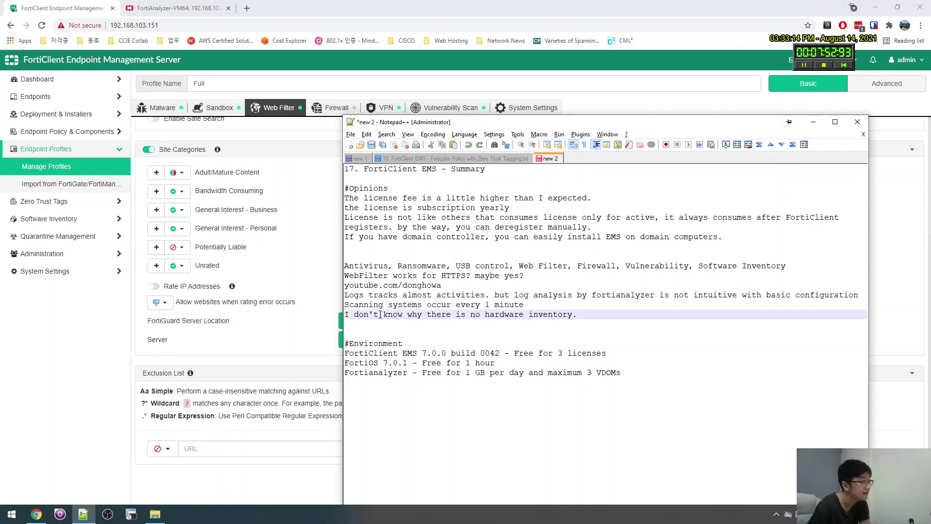
left_click_drag(380, 315, 345, 324)
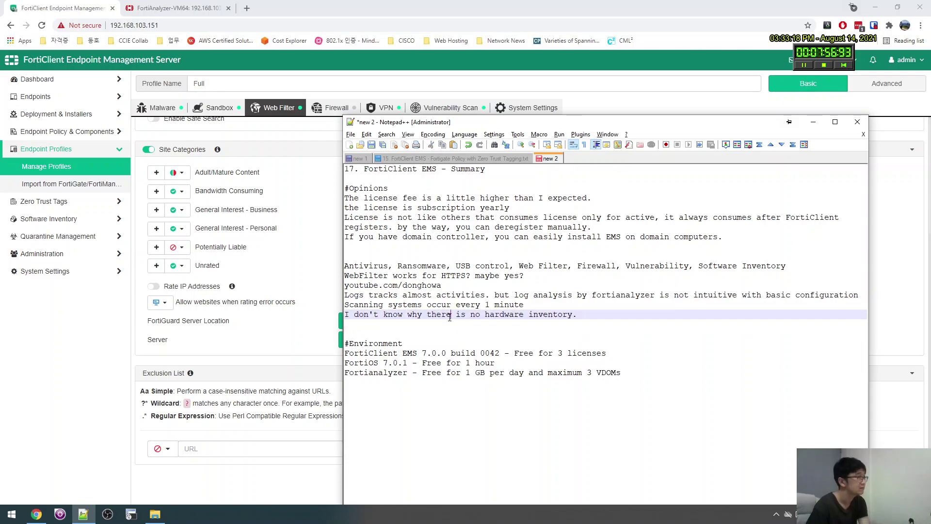
Back in the EMS console in Chrome, review the Software Inventory Applications list
left_click(130, 305)
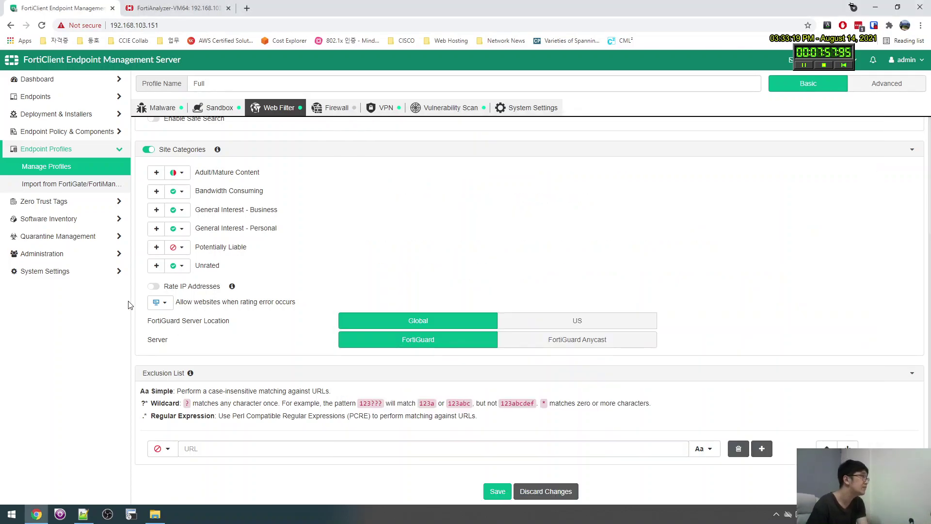
left_click(90, 220)
left_click(84, 208)
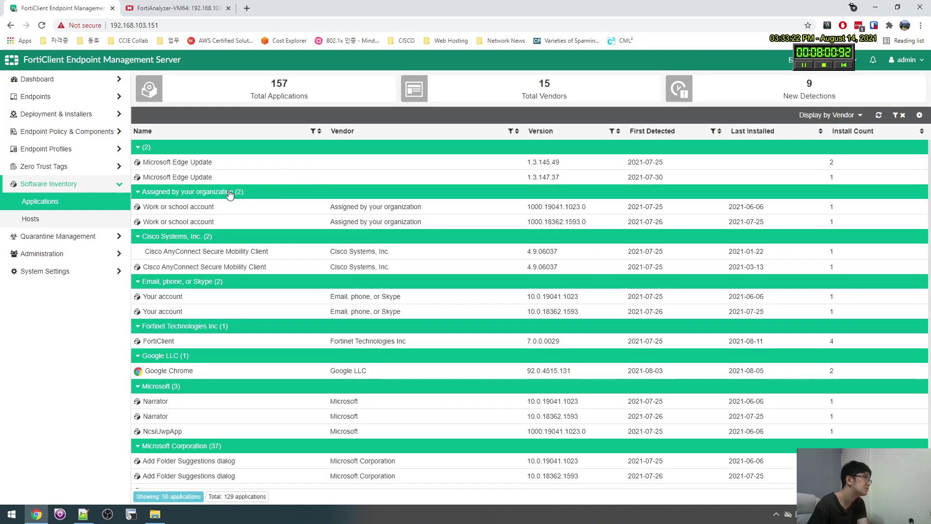
scroll(362, 274, "down", 5)
scroll(301, 300, "up", 5)
Open CONTAINER-WIN from All Endpoints and check its System Events and Summary details
left_click(37, 97)
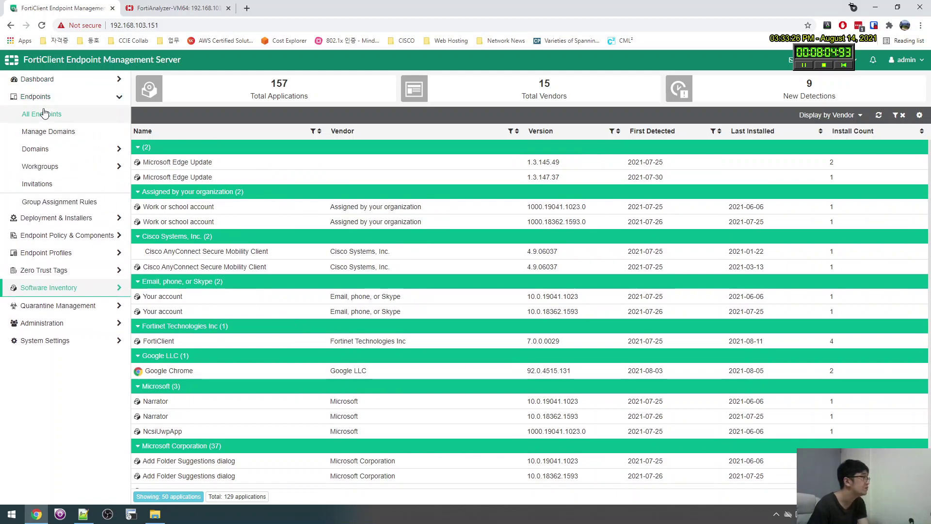
left_click(49, 114)
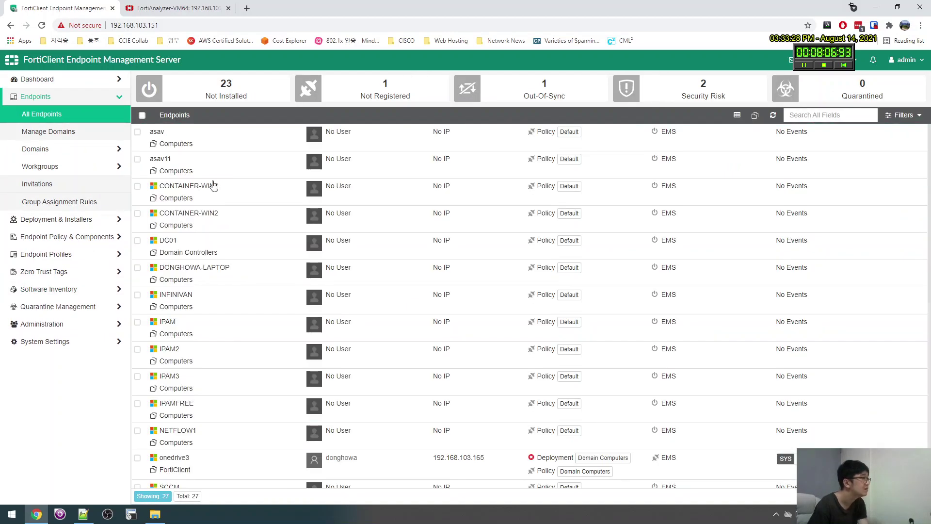
double_click(207, 186)
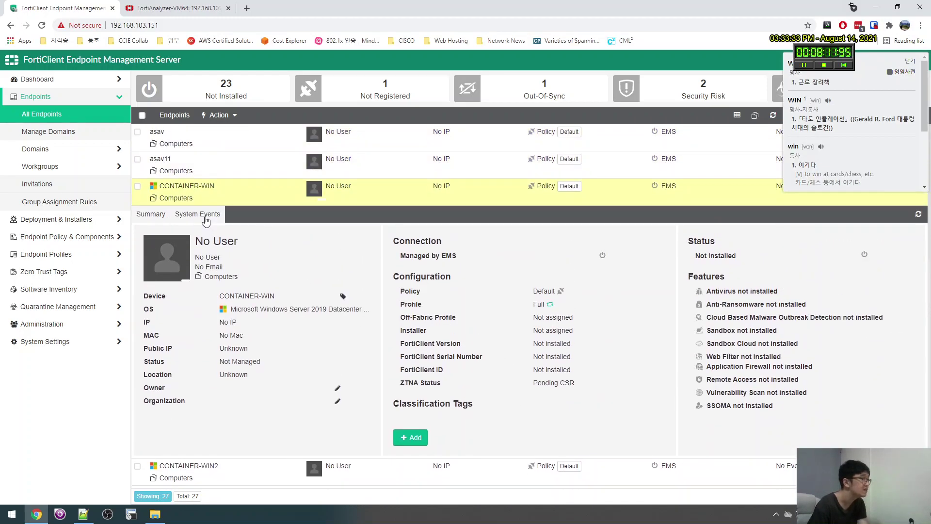
left_click(206, 221)
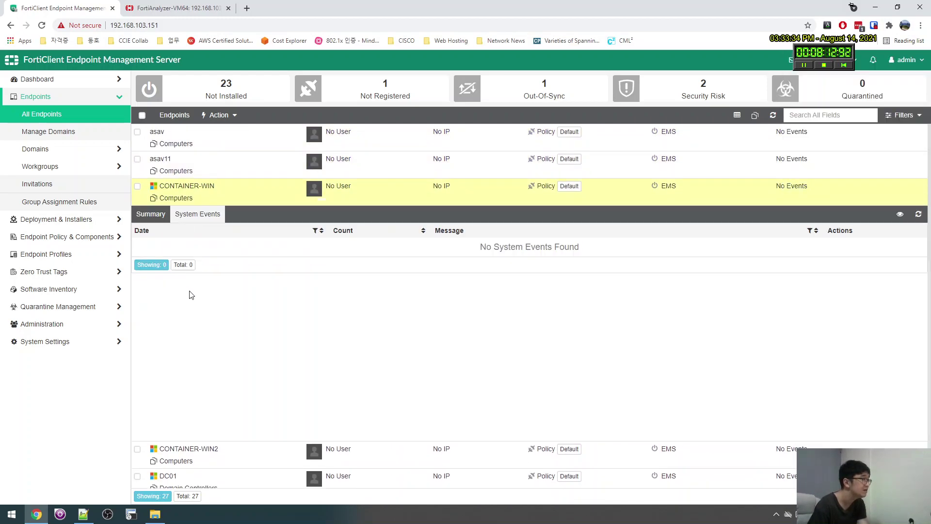
left_click(156, 218)
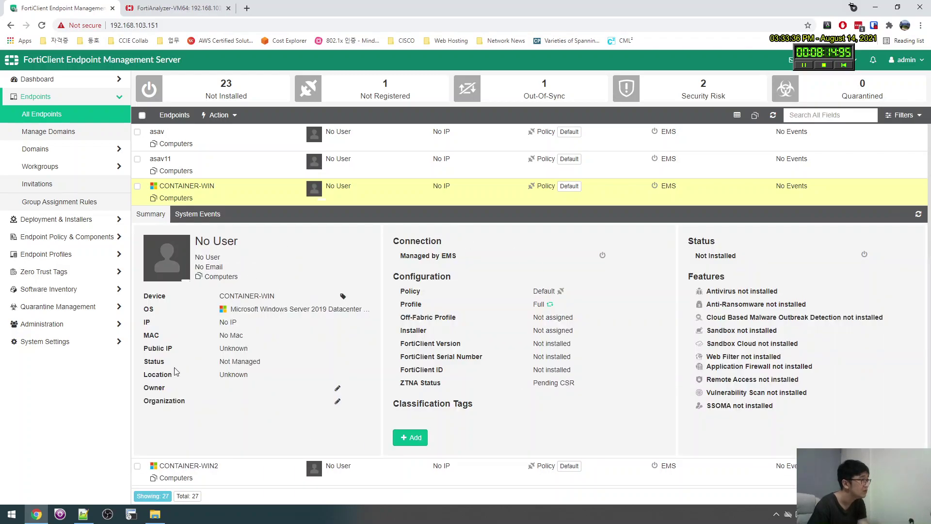
mouse_move(90, 517)
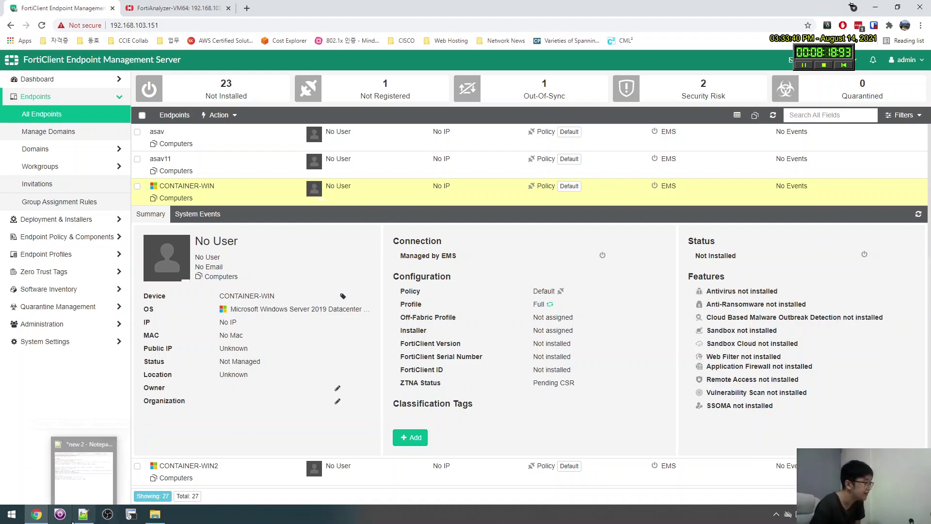
Bring the Notepad++ summary notes forward and step through the #Environment heading and lines
left_click(84, 468)
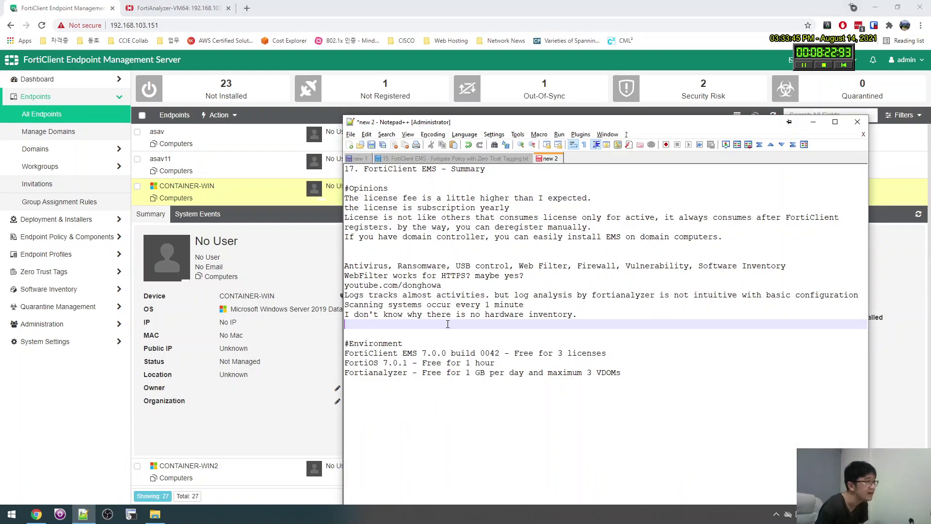
left_click(454, 335)
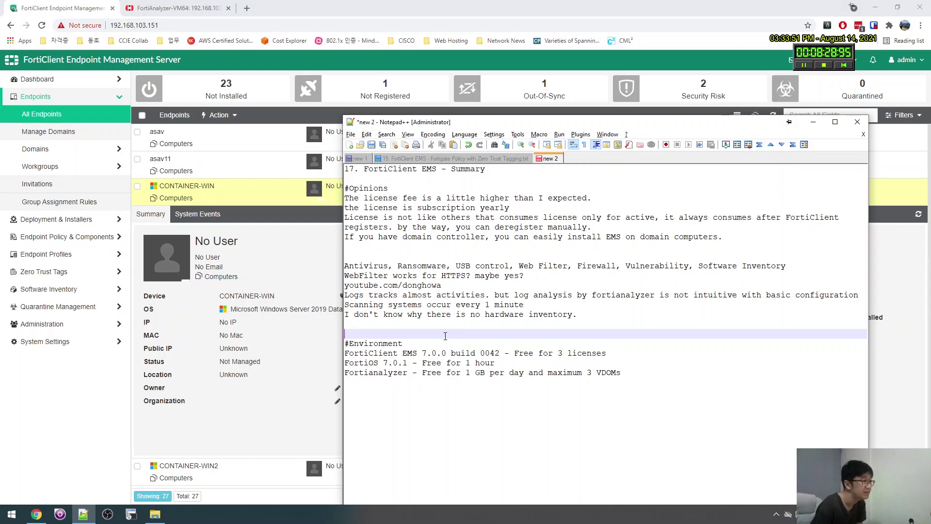
left_click(444, 345)
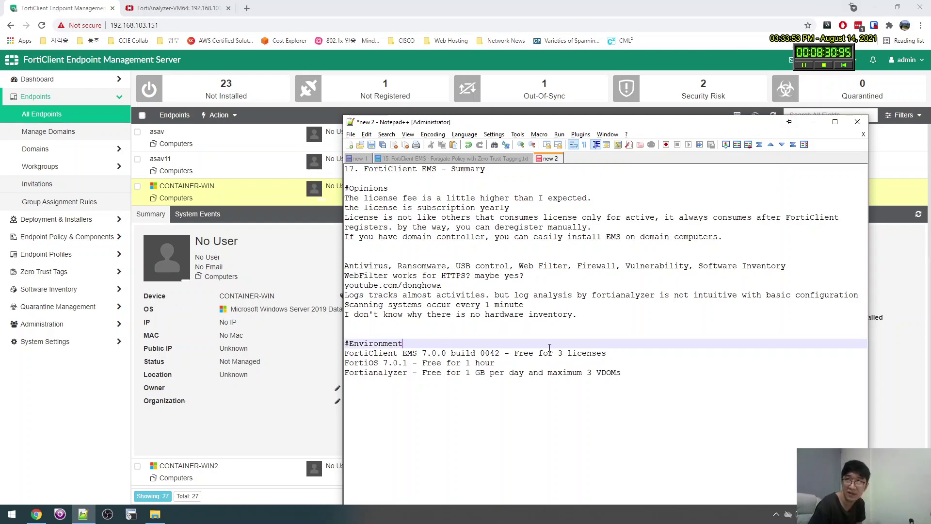
left_click(529, 353)
left_click(502, 362)
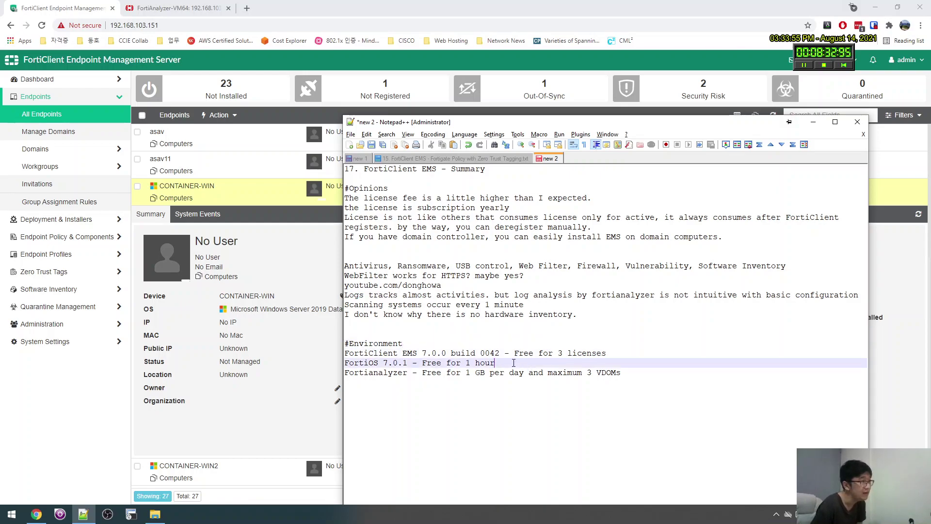
left_click(371, 344)
double_click(371, 344)
left_click(370, 345)
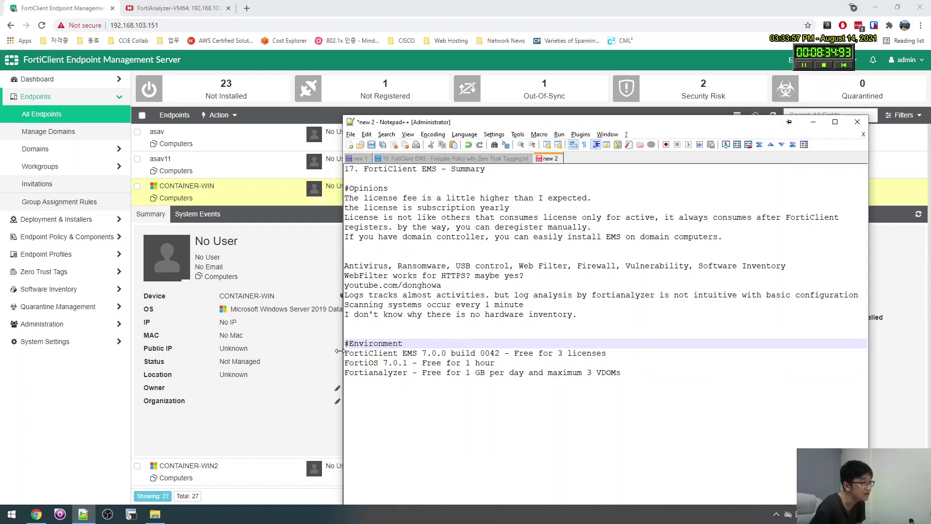
Review the FortiClient EMS version, 'Free for 3 licenses' note and FortiOS line, ending after 'hour'
left_click_drag(345, 353, 504, 354)
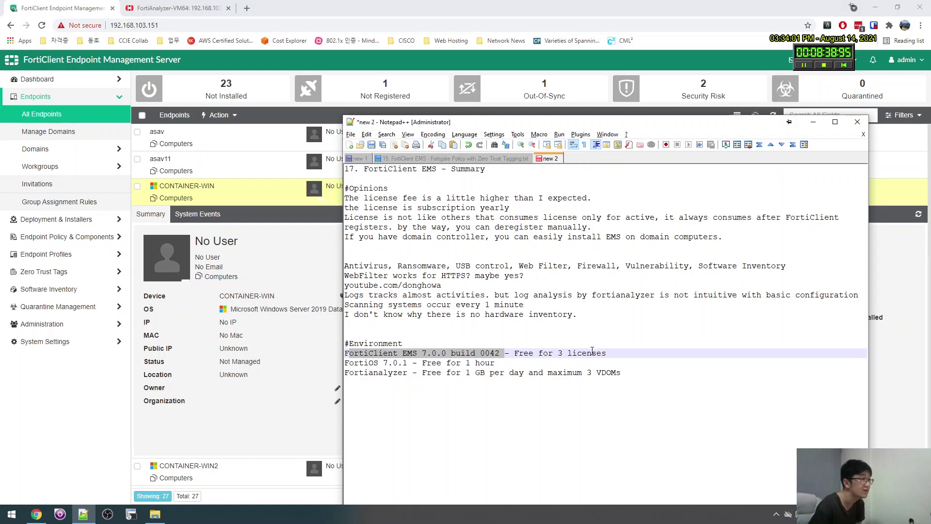
left_click(549, 359)
left_click_drag(515, 353, 607, 353)
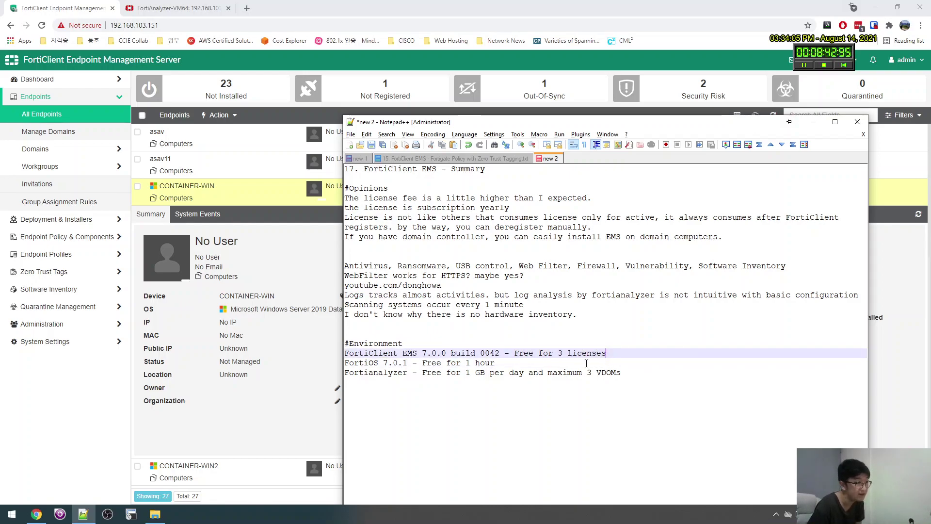
left_click(607, 363)
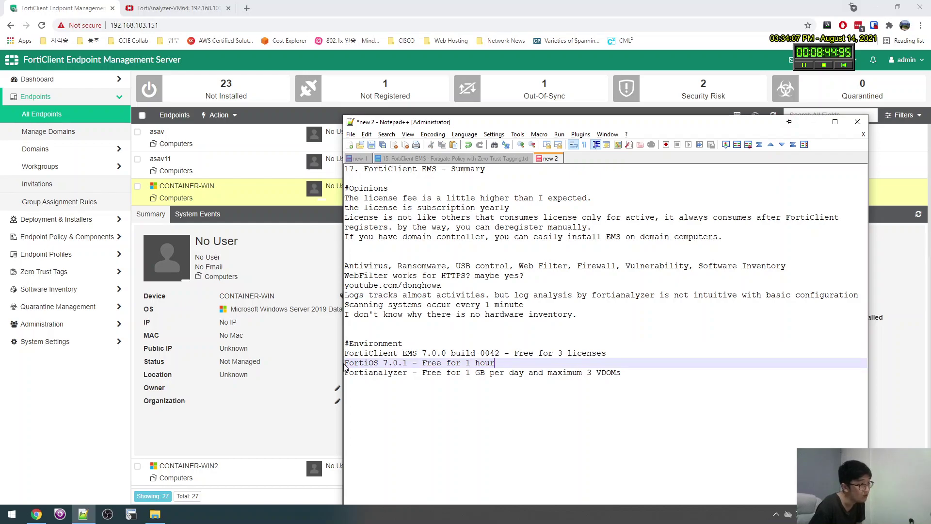
left_click_drag(345, 363, 384, 363)
left_click(384, 362)
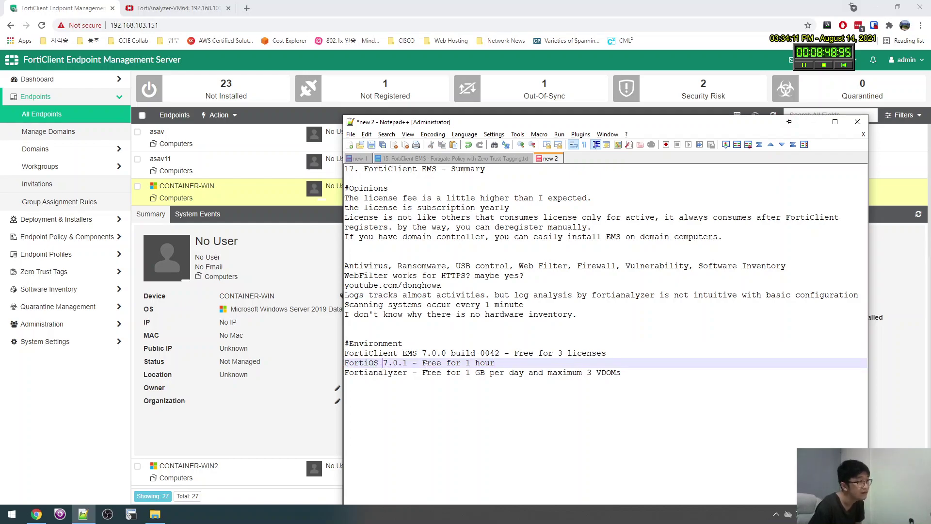
left_click_drag(480, 373, 499, 368)
left_click(500, 365)
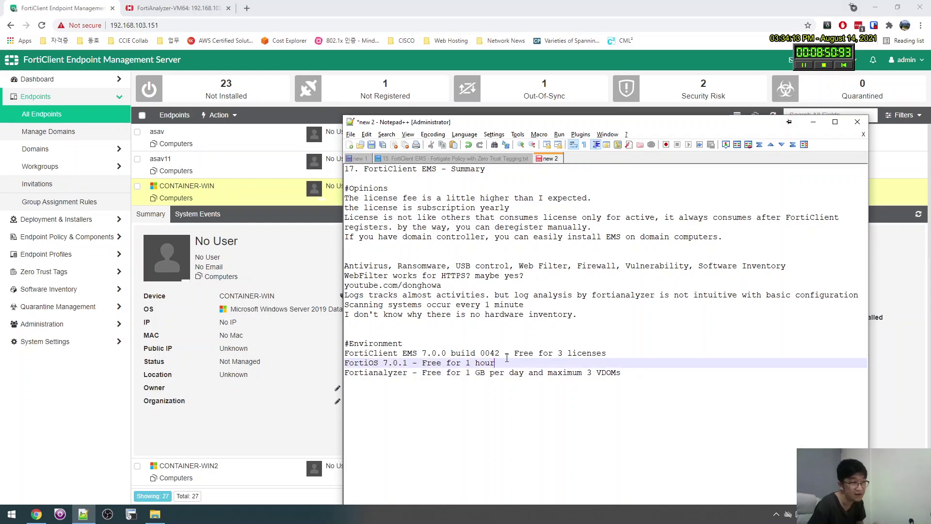
Append '(Fortigate is not free)' to the FortiOS 7.0.1 line, then review the Environment lines
type("(For")
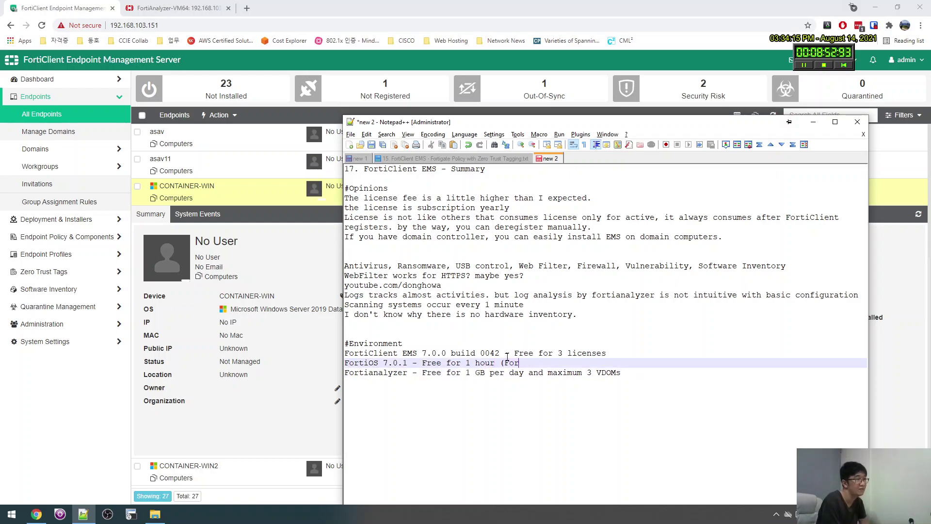
type("tigate is not free)")
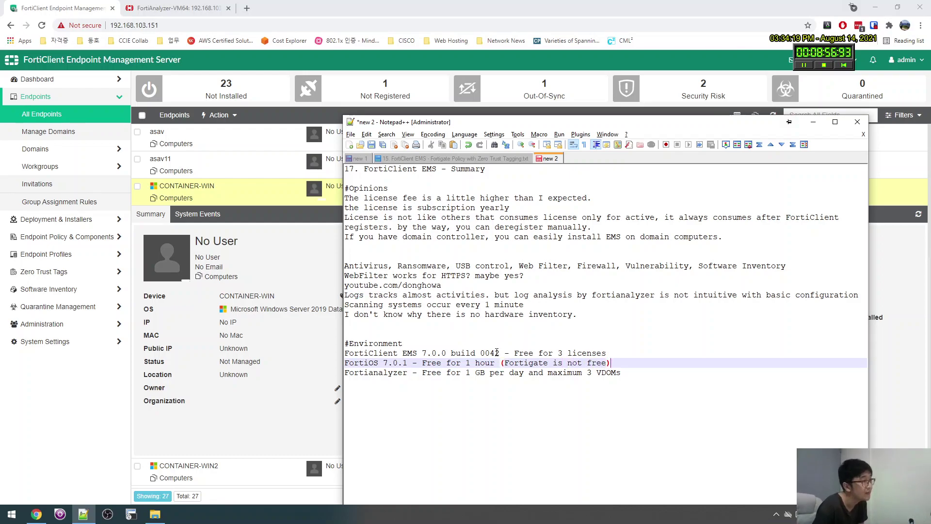
left_click(410, 373)
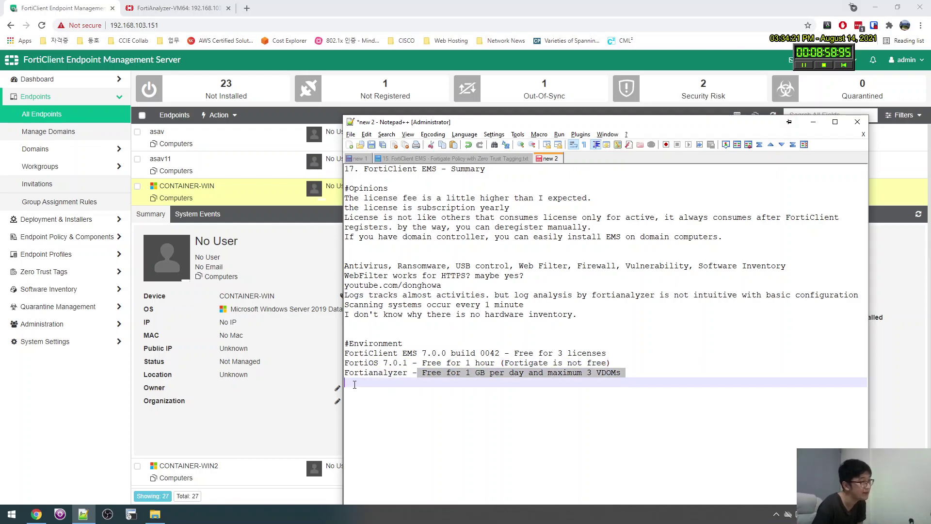
mouse_move(427, 373)
left_mouse_down()
mouse_move(625, 367)
mouse_move(426, 374)
left_mouse_up()
left_click(426, 375)
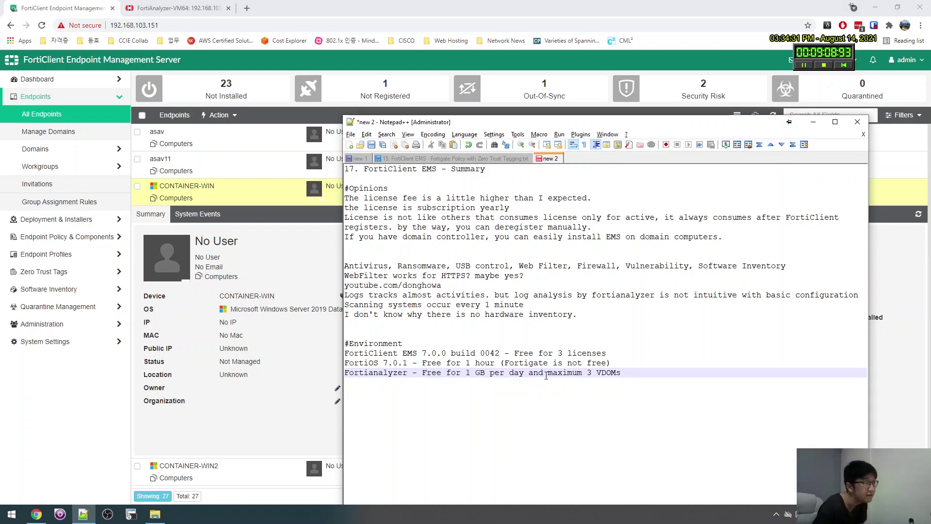
left_click_drag(623, 374, 358, 347)
left_click(369, 393)
left_click(447, 345)
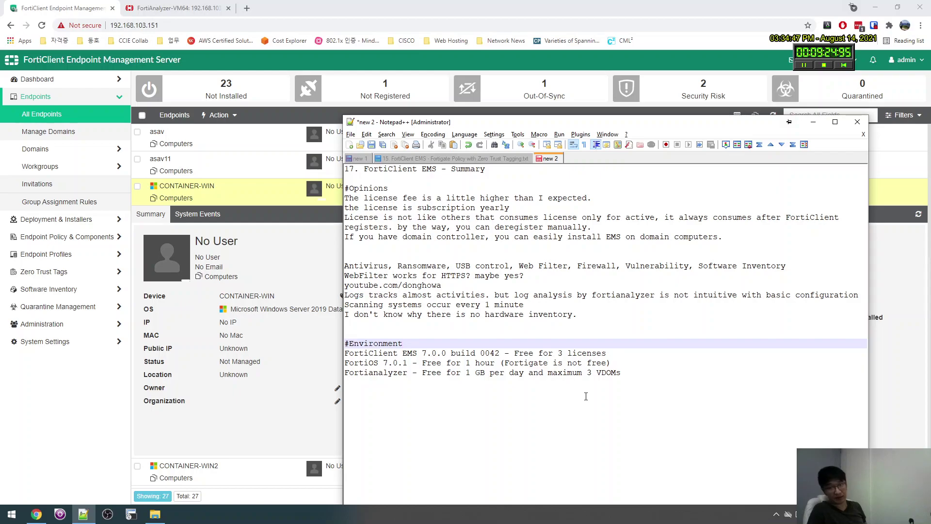
left_click(586, 396)
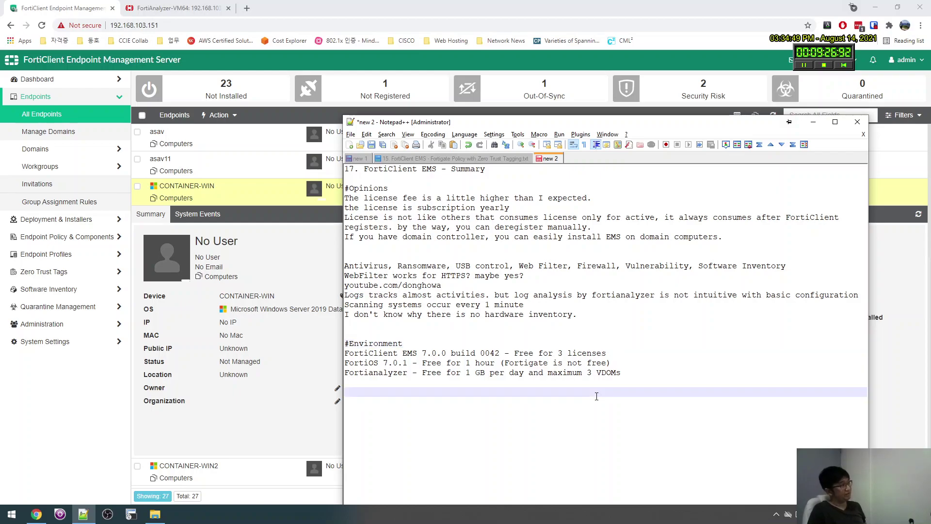
left_click_drag(586, 396, 345, 189)
left_click(544, 295)
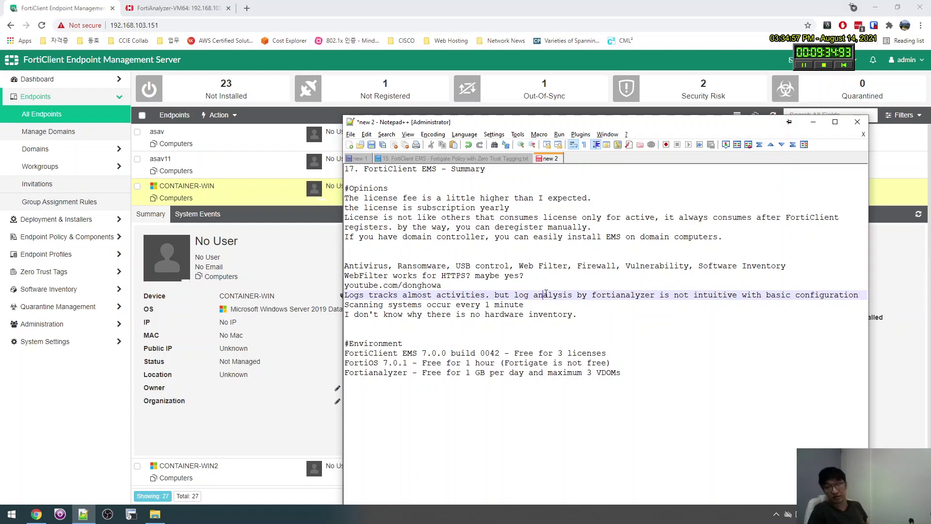
left_click(512, 324)
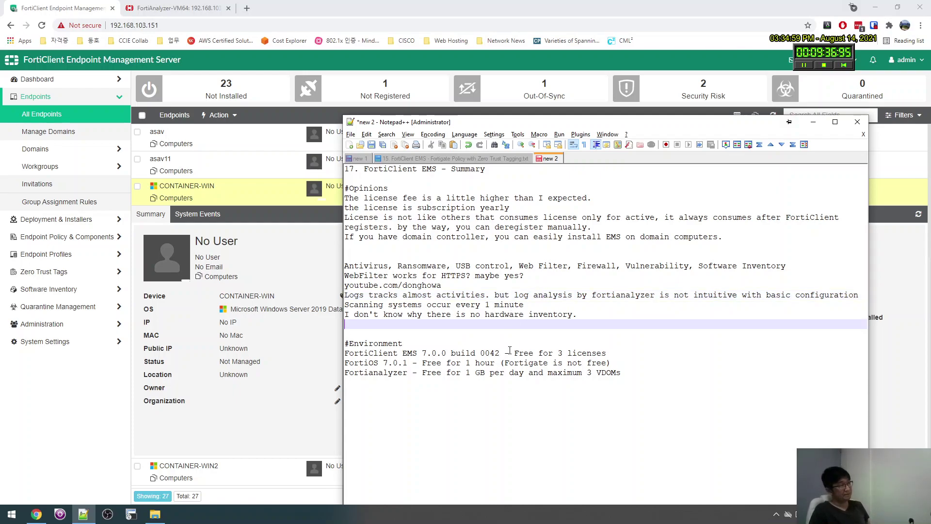
left_click(529, 352)
left_click(539, 342)
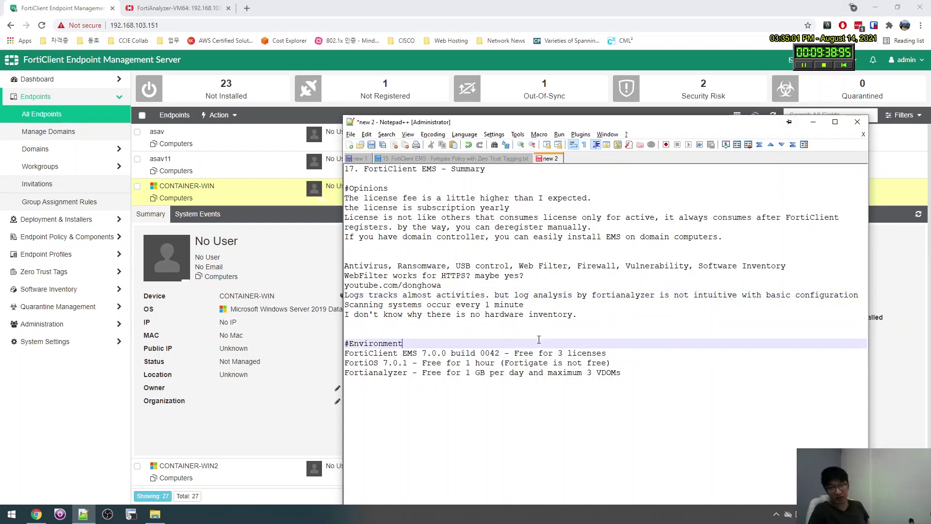